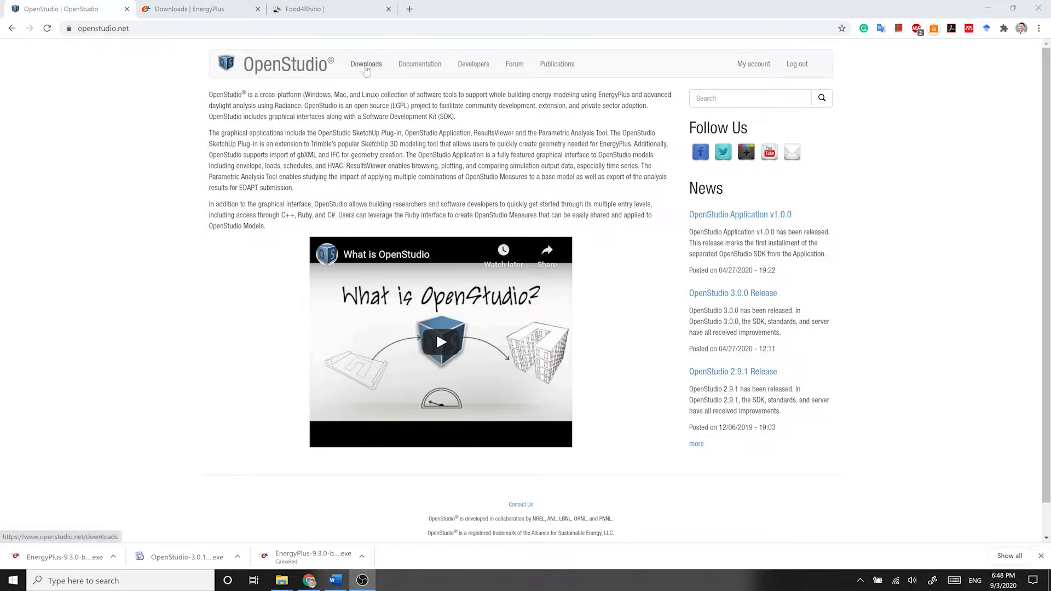
# Open the OpenStudio Downloads page listing Release 3.0.1, Application 1.0.0 and PAT 3.0.1.
pyautogui.click(365, 64)
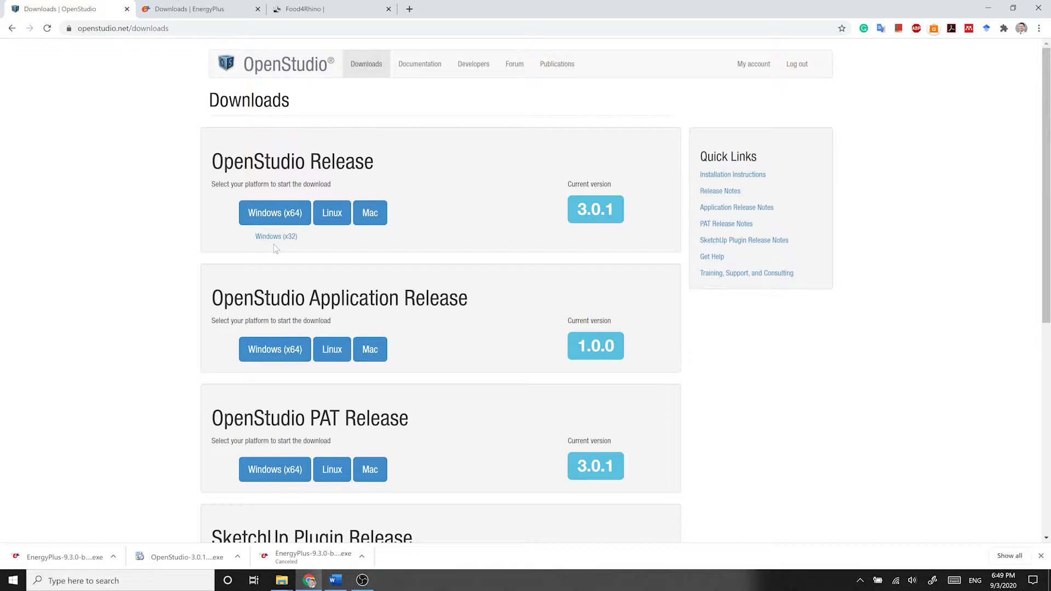
pyautogui.rightClick(15, 584)
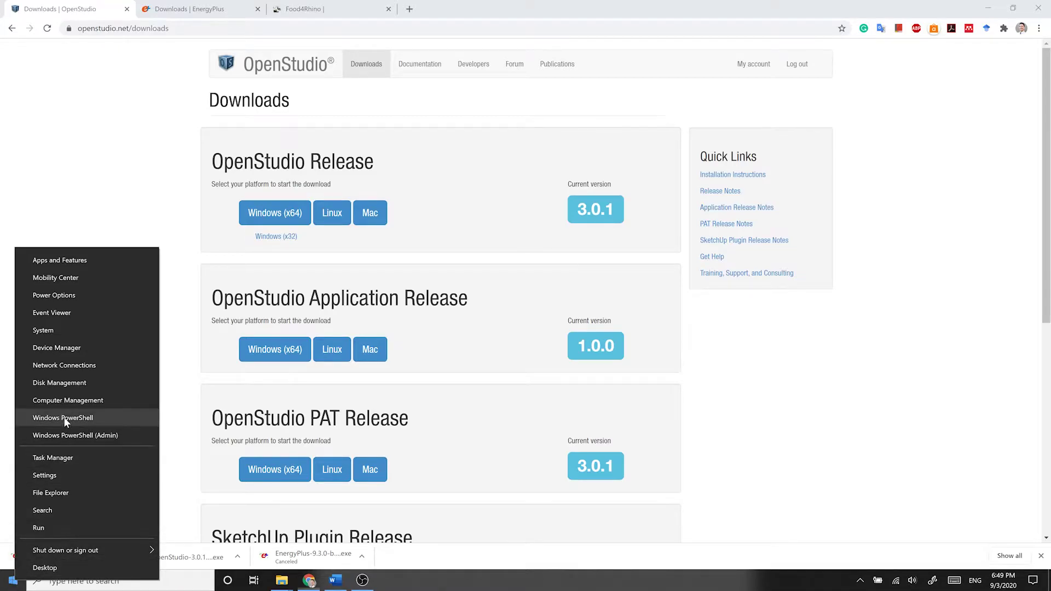
pyautogui.click(67, 328)
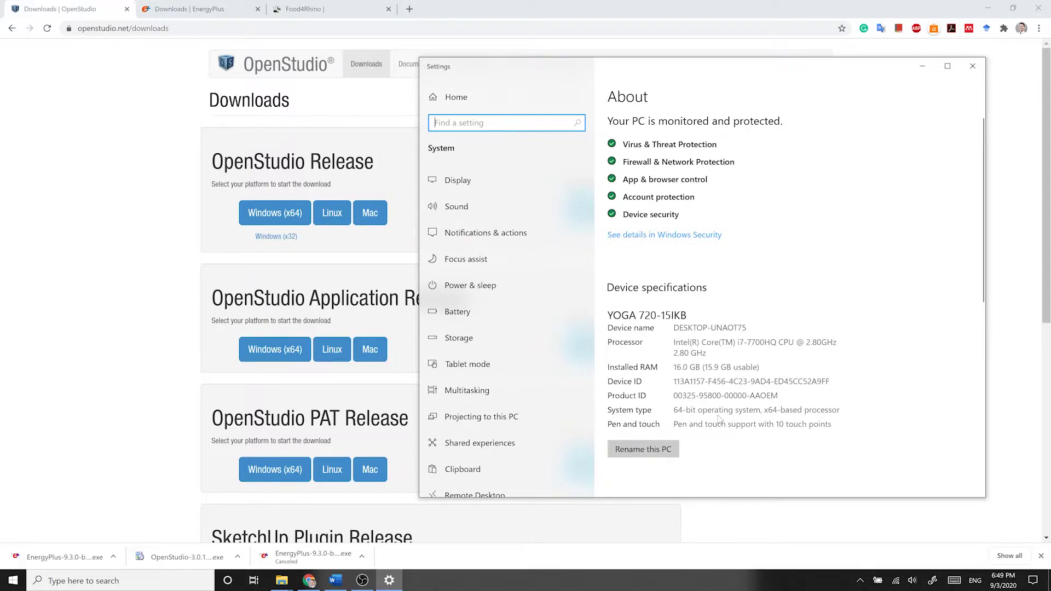
pyautogui.hotkey('alt', 'F4')
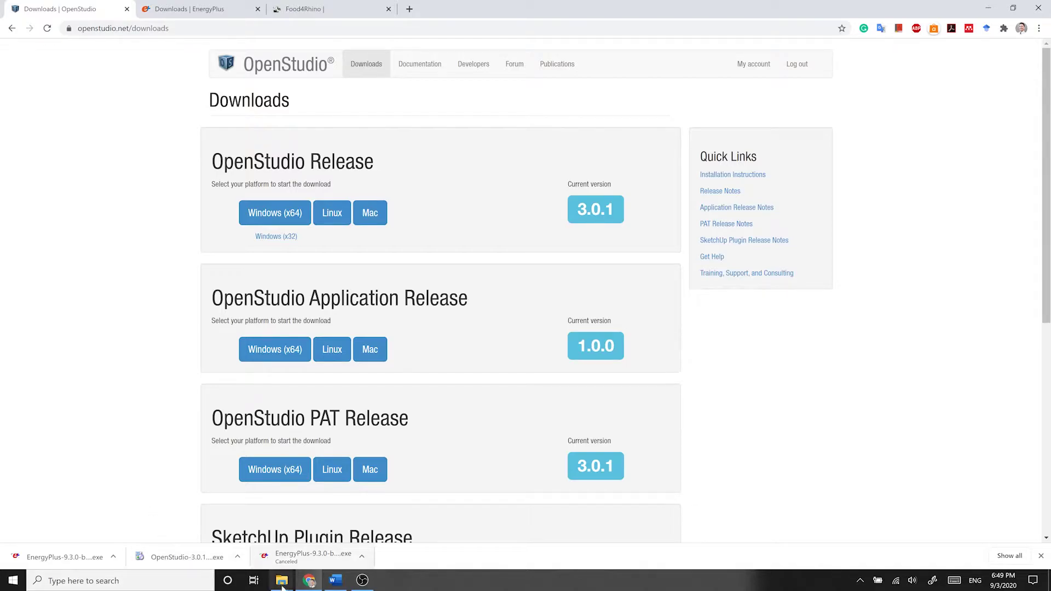
# Tick Unblock in the OpenStudio-3.0.1 installer's Properties in the Resources folder, then apply and confirm.
pyautogui.moveTo(281, 580)
pyautogui.click(282, 534)
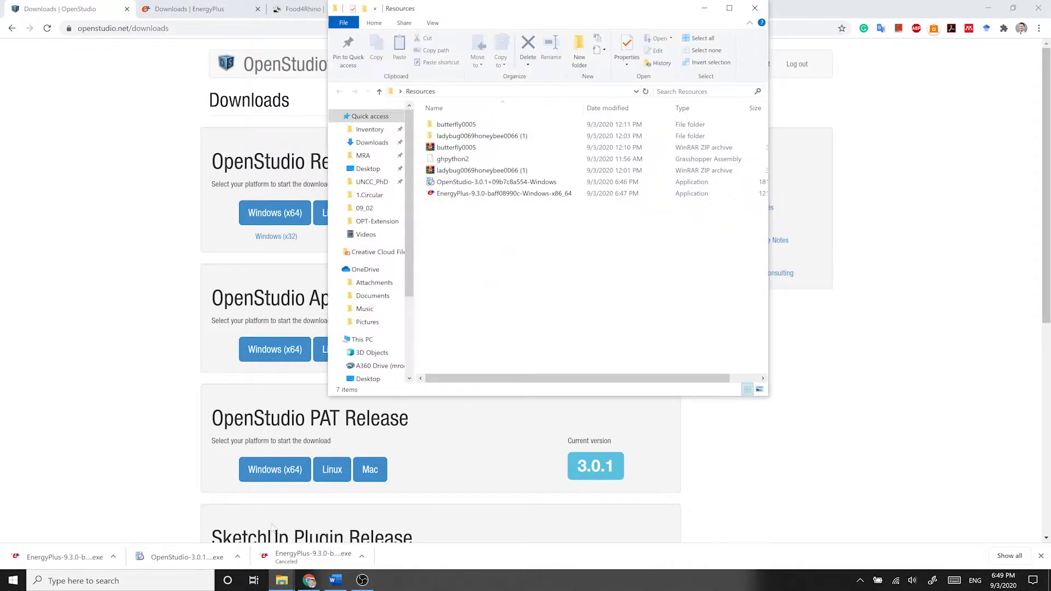
pyautogui.doubleClick(481, 185)
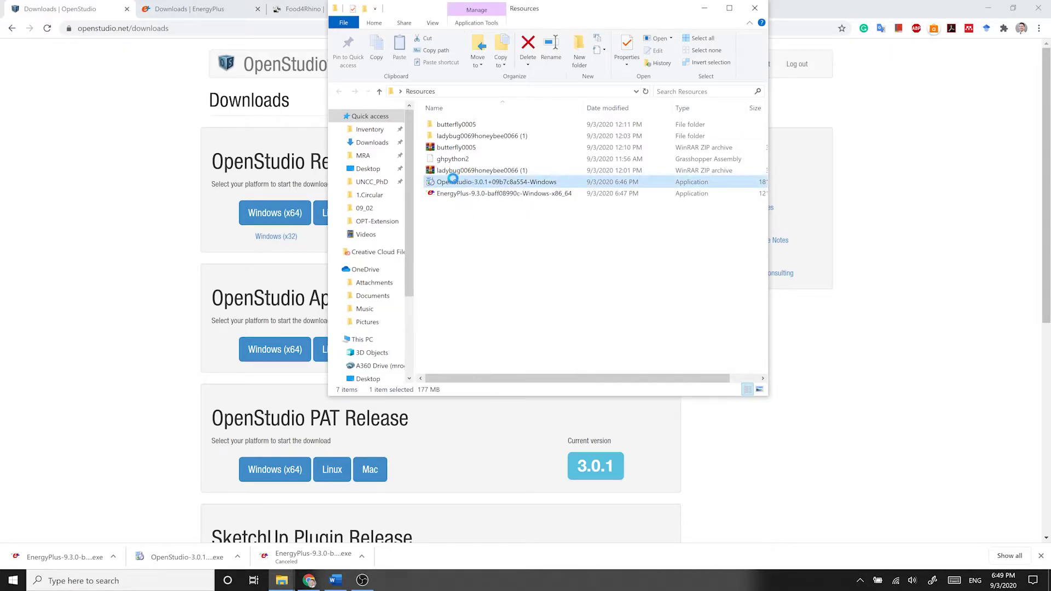
pyautogui.rightClick(454, 186)
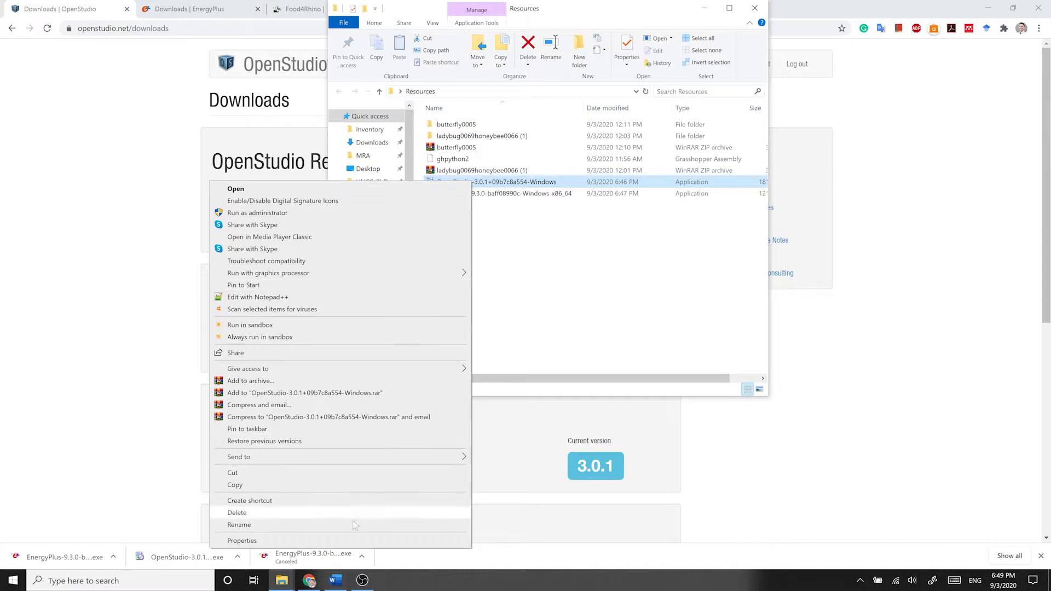
pyautogui.click(350, 541)
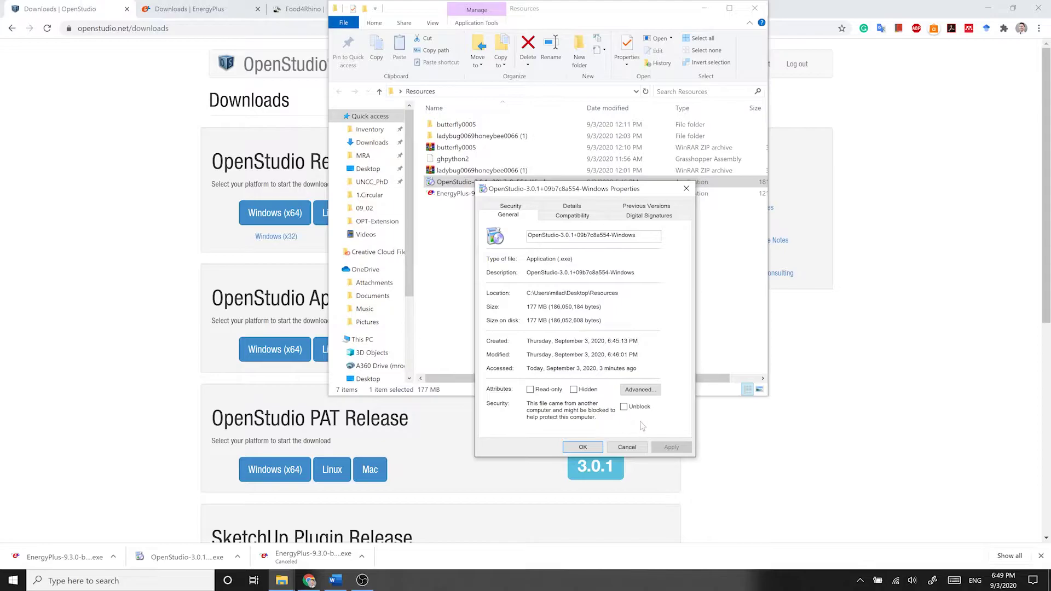
pyautogui.click(624, 408)
pyautogui.click(672, 448)
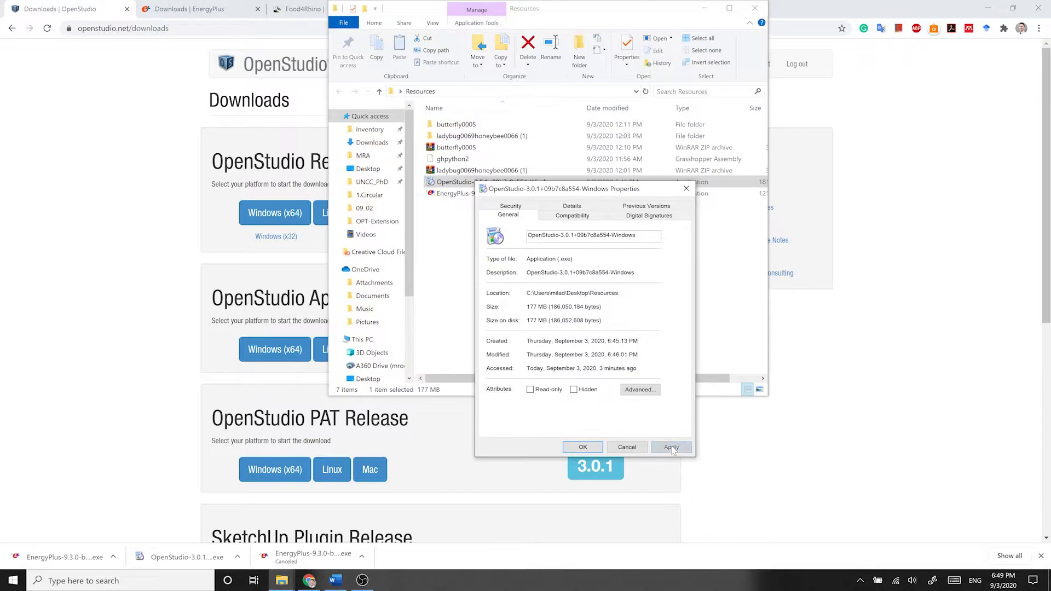
pyautogui.click(583, 448)
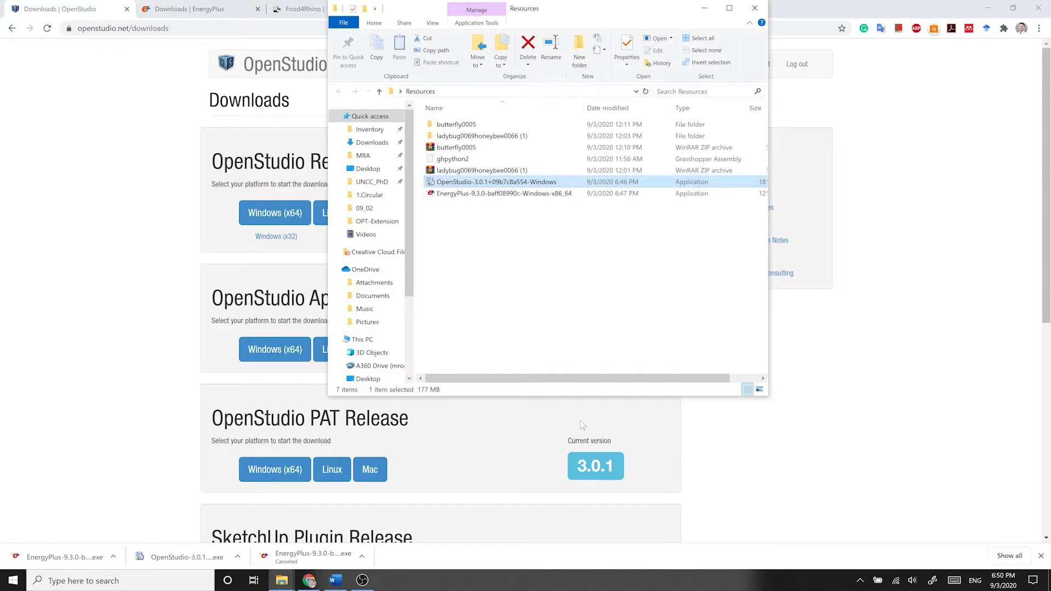
pyautogui.doubleClick(515, 183)
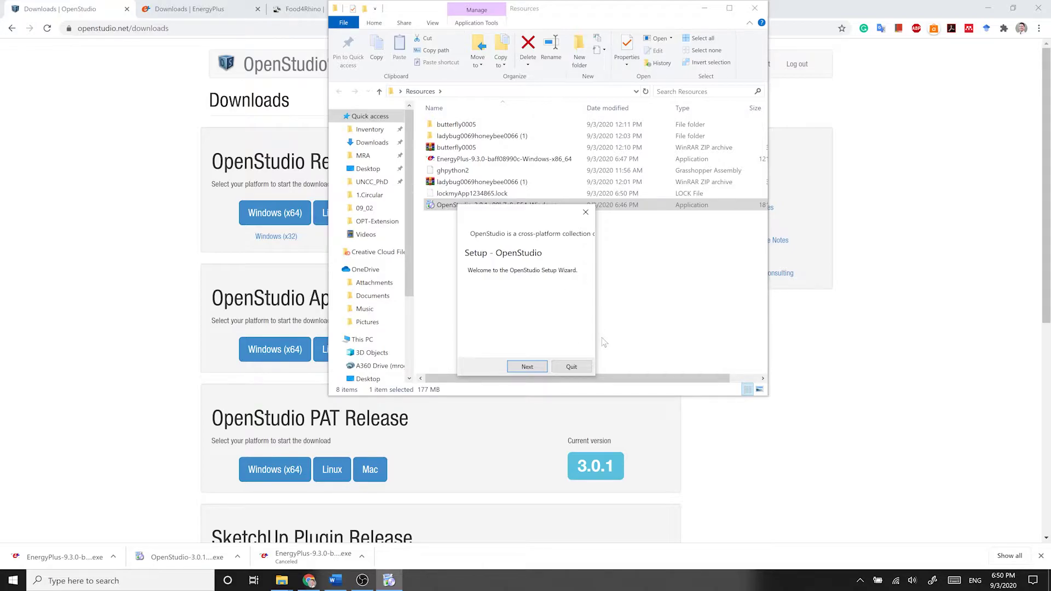
pyautogui.click(527, 368)
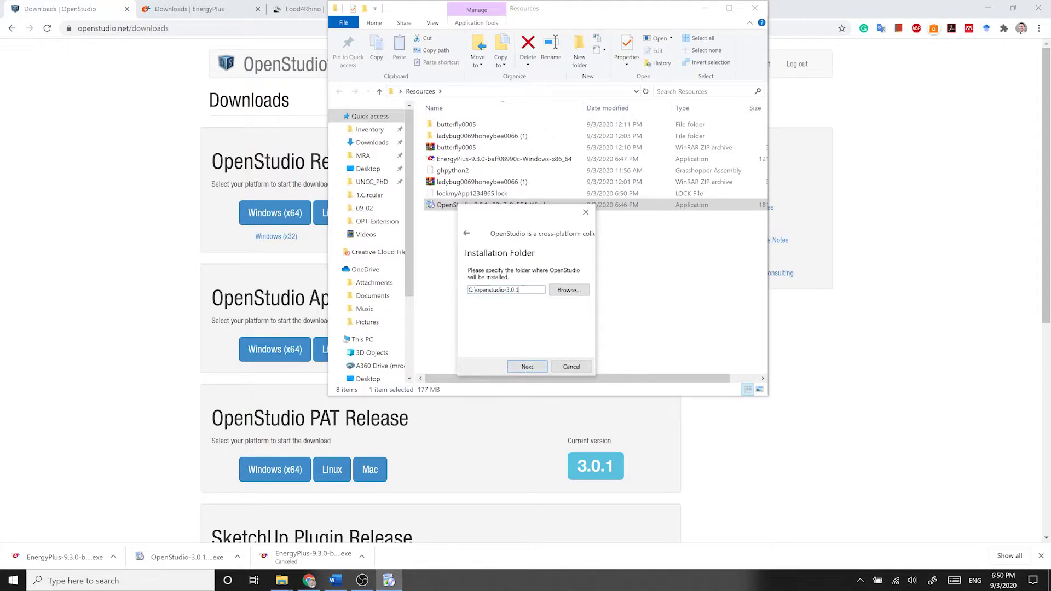
pyautogui.click(587, 214)
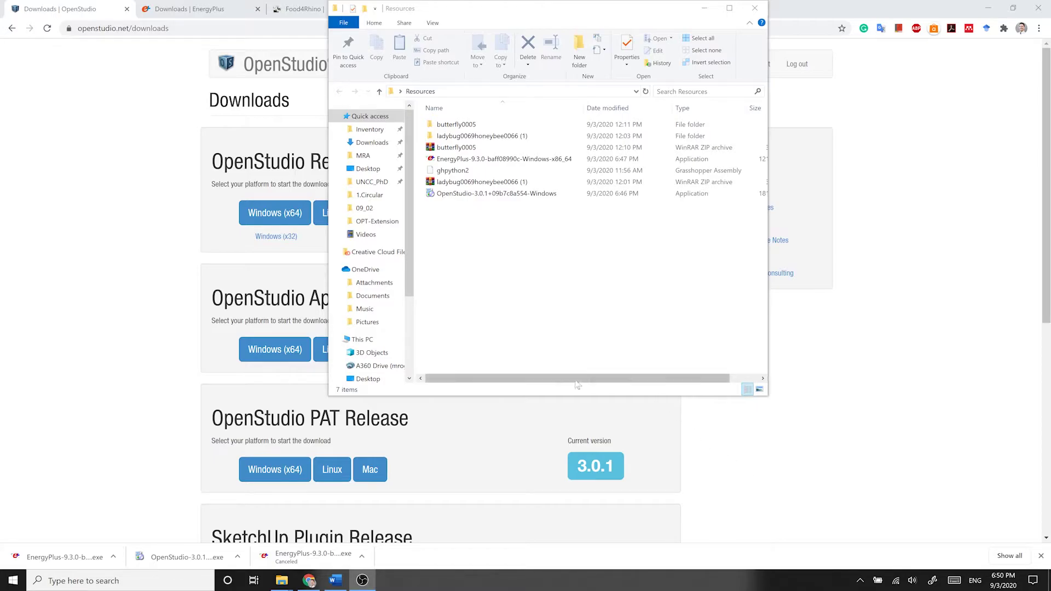
# Browse This PC to Windows (C:), open the openstudio-3.0.1 folder, then return to C:.
pyautogui.click(363, 341)
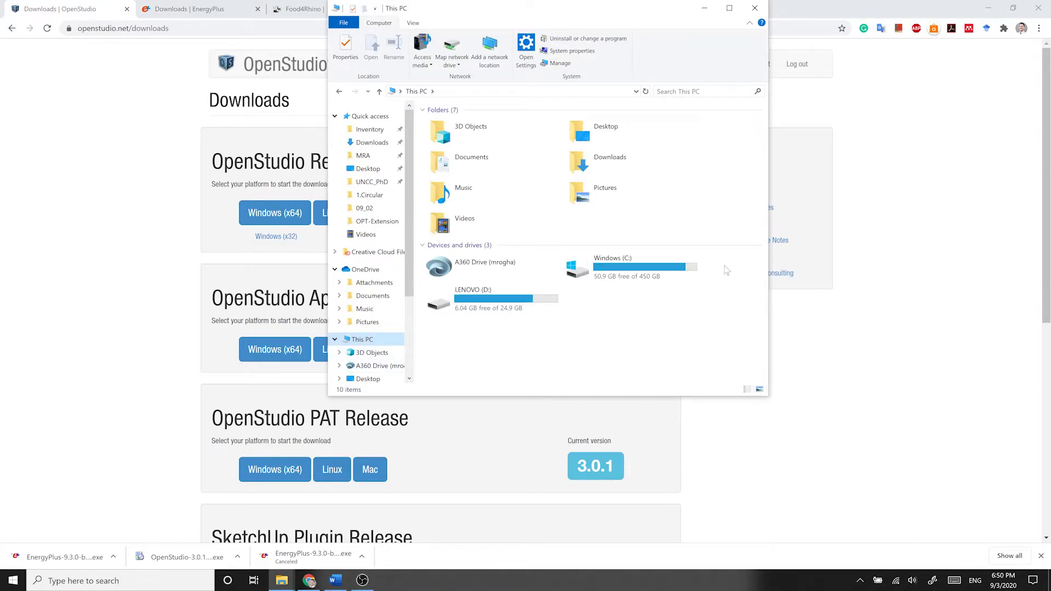
pyautogui.doubleClick(635, 268)
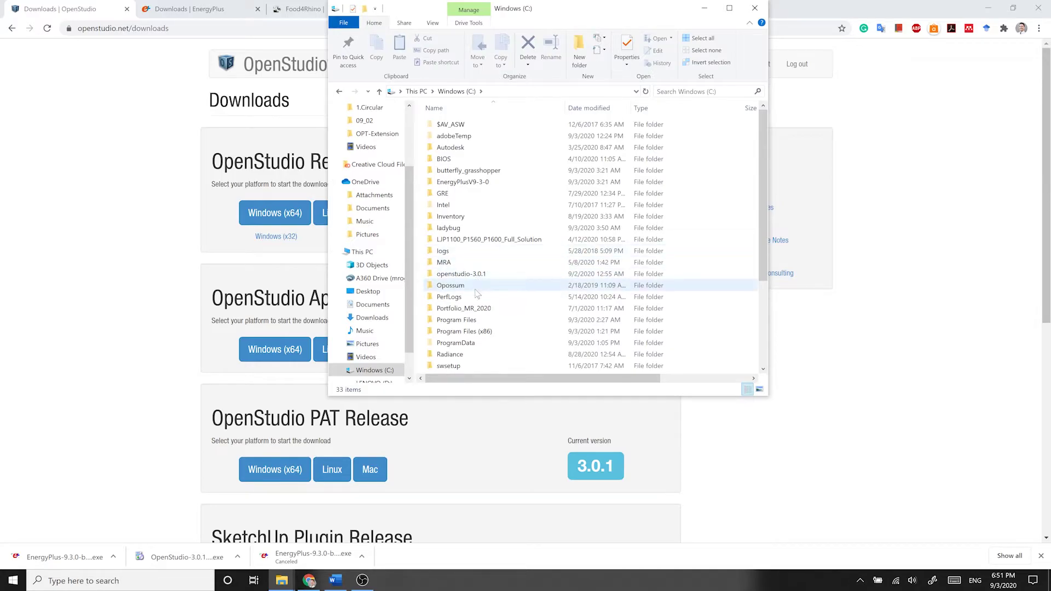
pyautogui.scroll(-2, 474, 295)
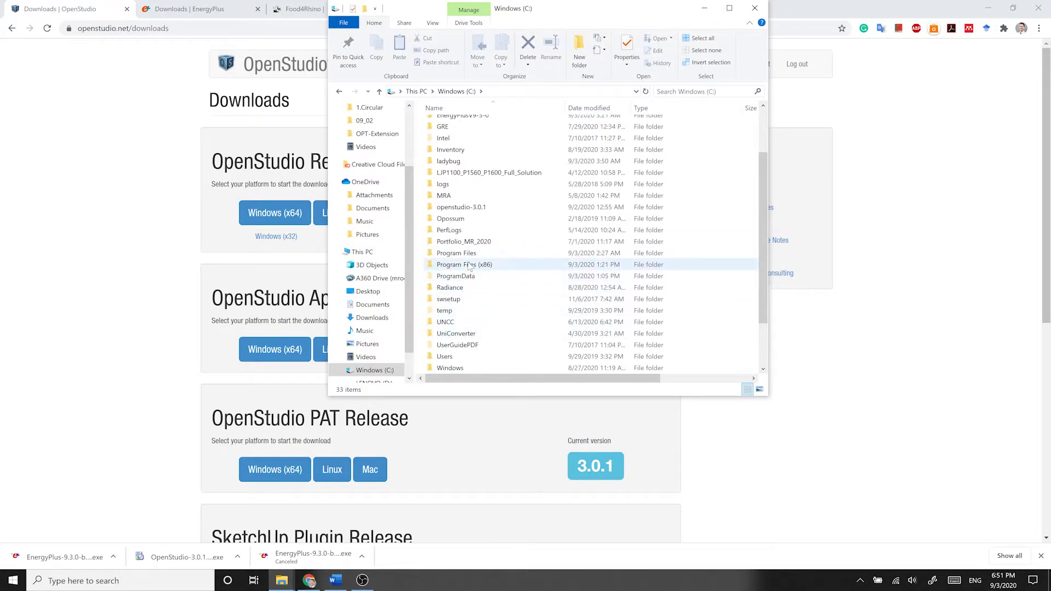
pyautogui.scroll(-1, 469, 270)
pyautogui.doubleClick(496, 172)
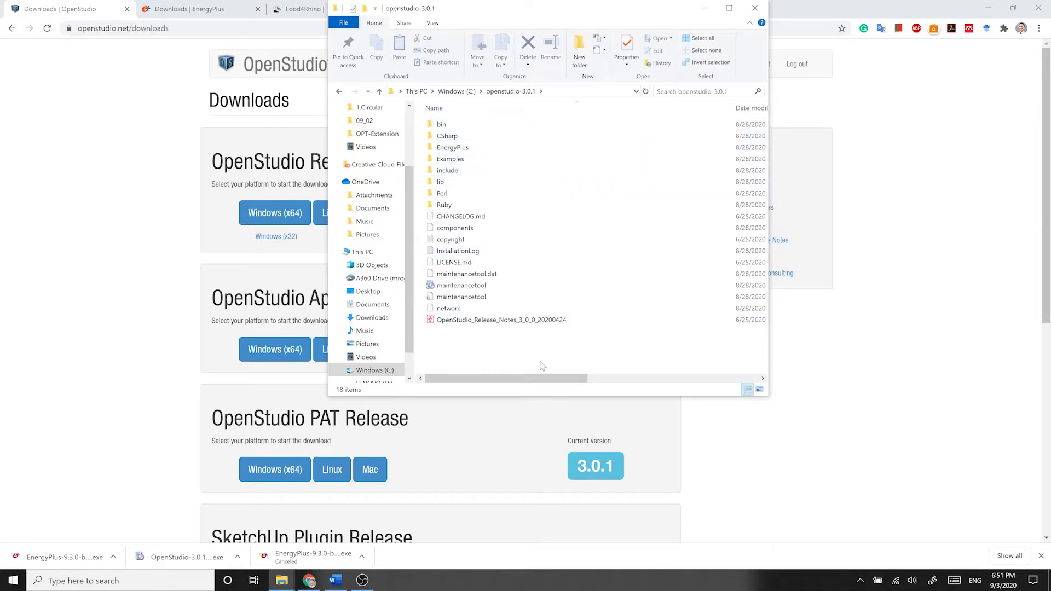
pyautogui.click(463, 92)
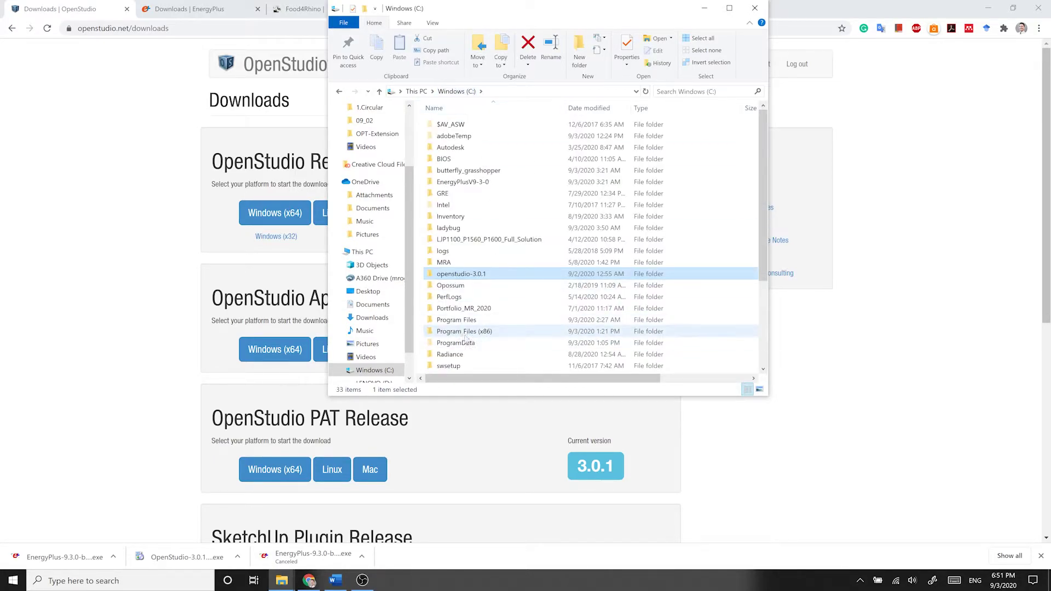
# Select the Radiance folder, reopen openstudio-3.0.1, and go back to the top of drive C:.
pyautogui.scroll(-2, 460, 293)
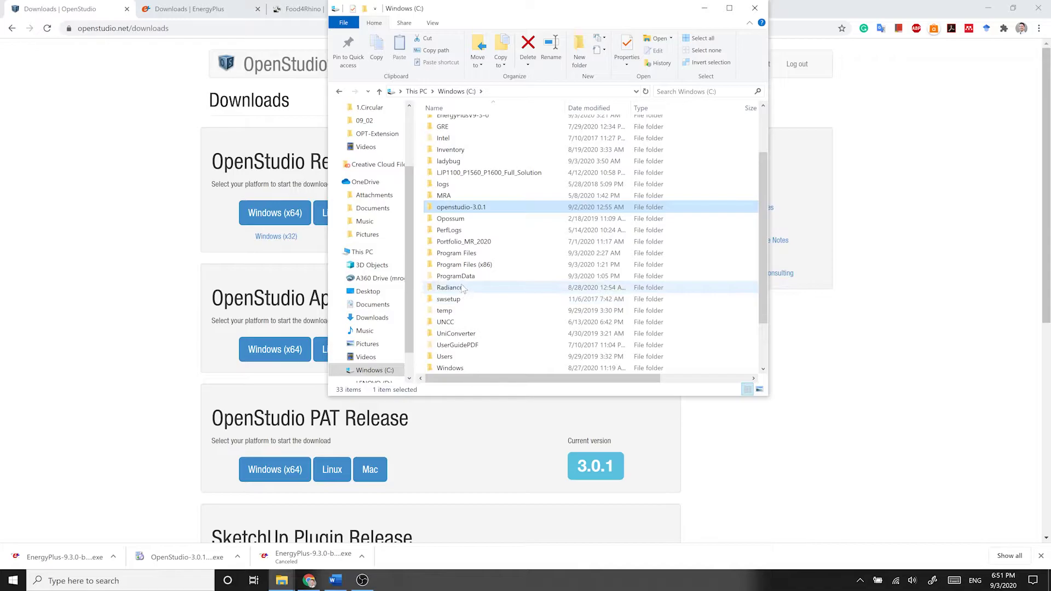
pyautogui.click(474, 289)
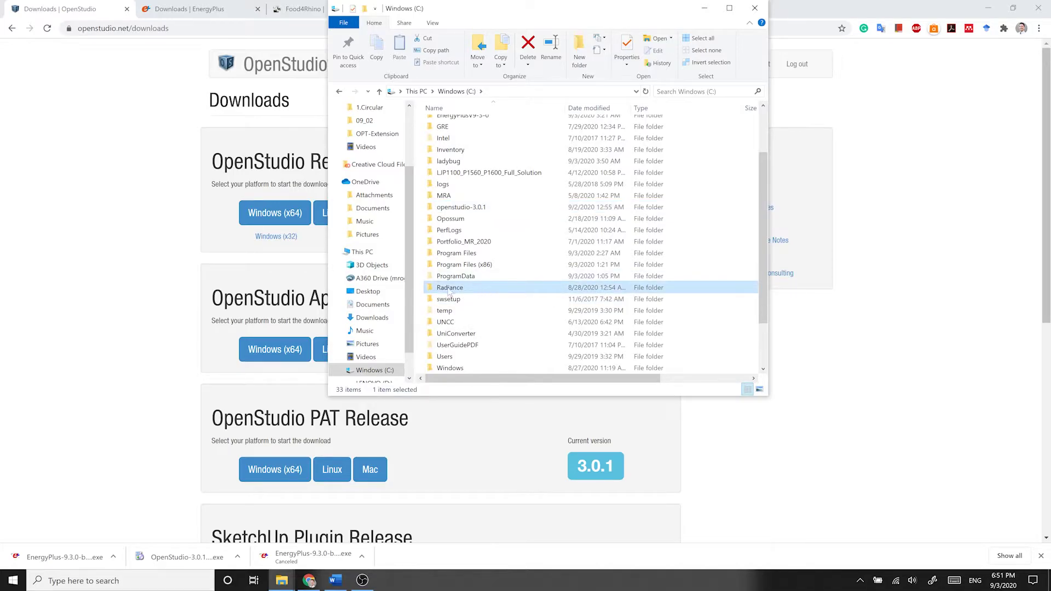
pyautogui.moveTo(450, 290)
pyautogui.mouseDown()
pyautogui.moveTo(465, 279)
pyautogui.moveTo(464, 290)
pyautogui.mouseUp()
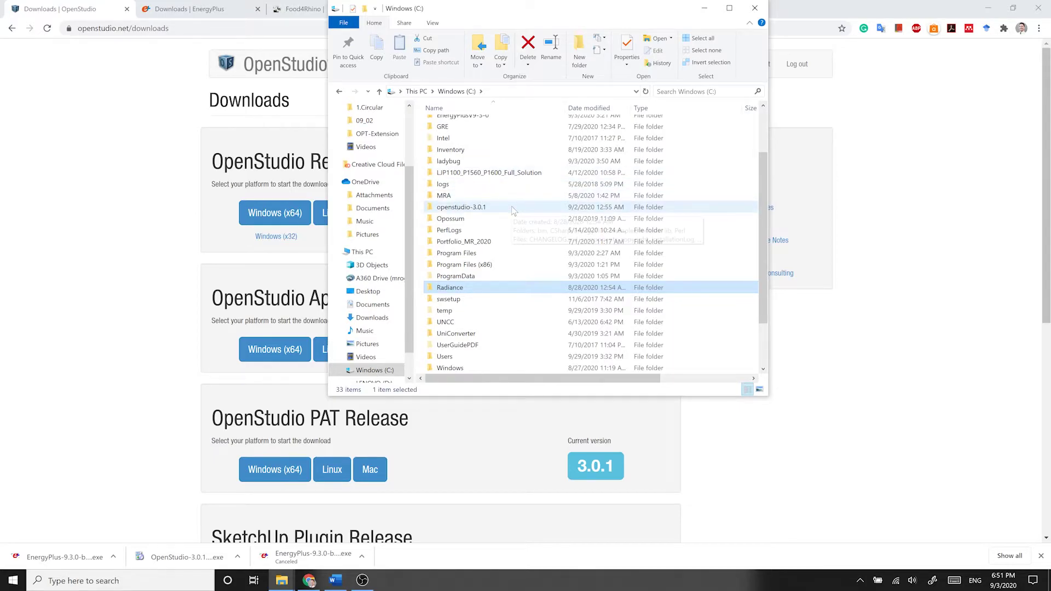
pyautogui.doubleClick(477, 208)
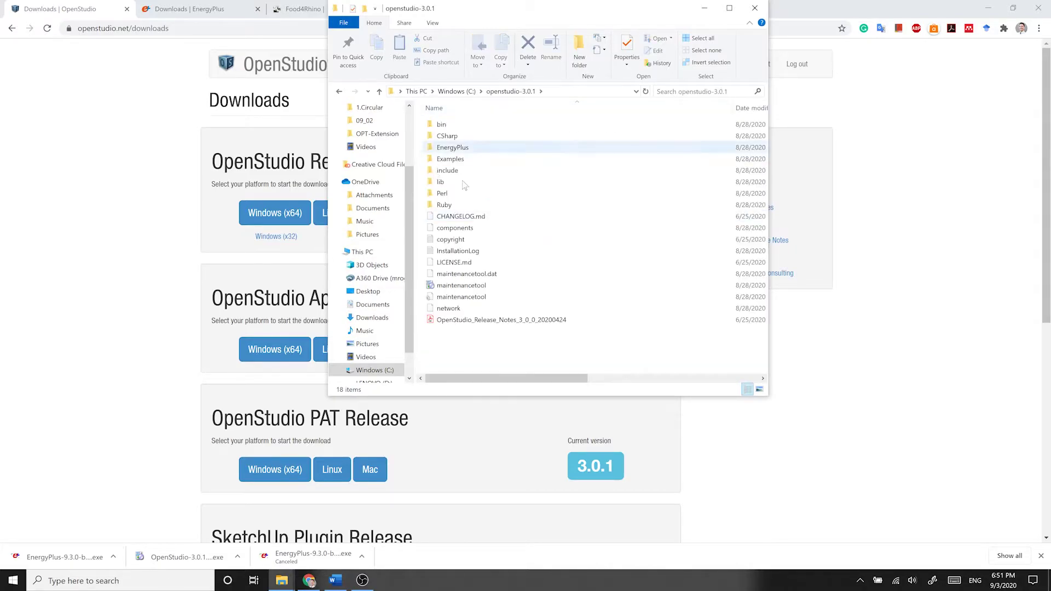
pyautogui.click(452, 92)
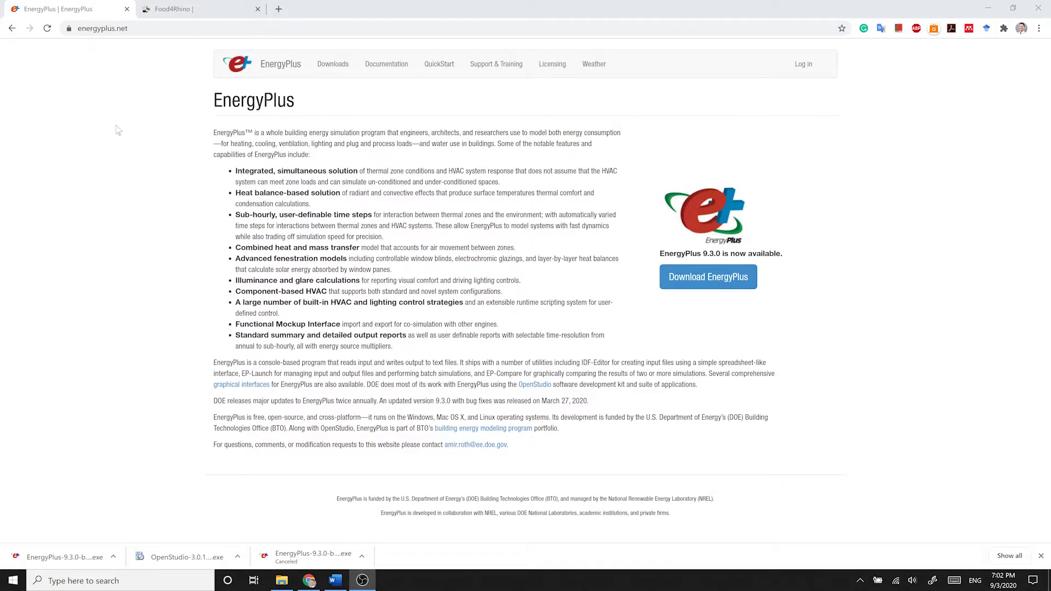
# Open the EnergyPlus 9.3.0 Downloads page, then bring up the Resources folder with its installer.
pyautogui.click(337, 67)
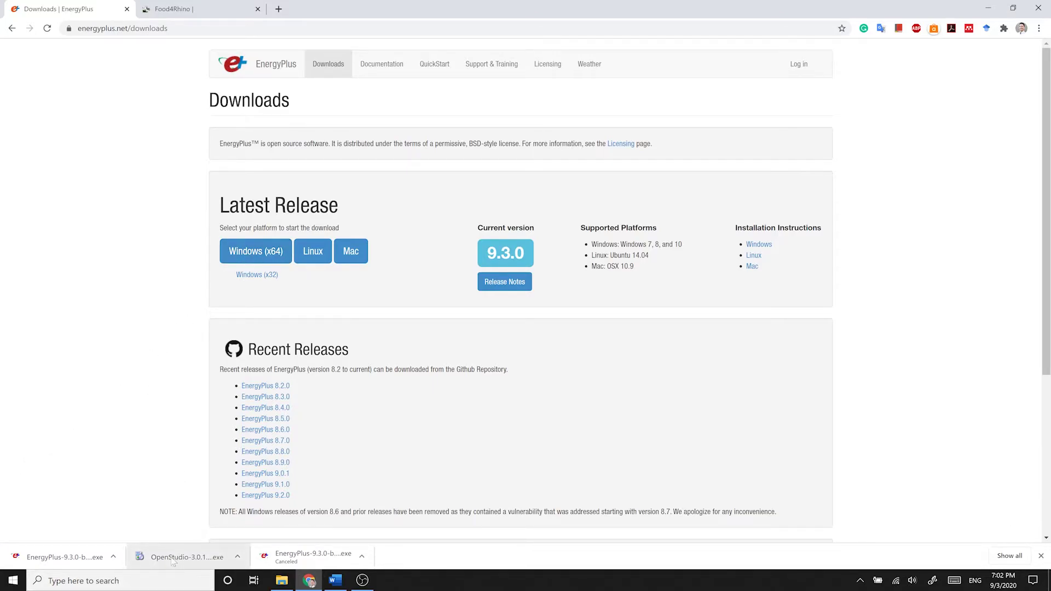
pyautogui.click(282, 583)
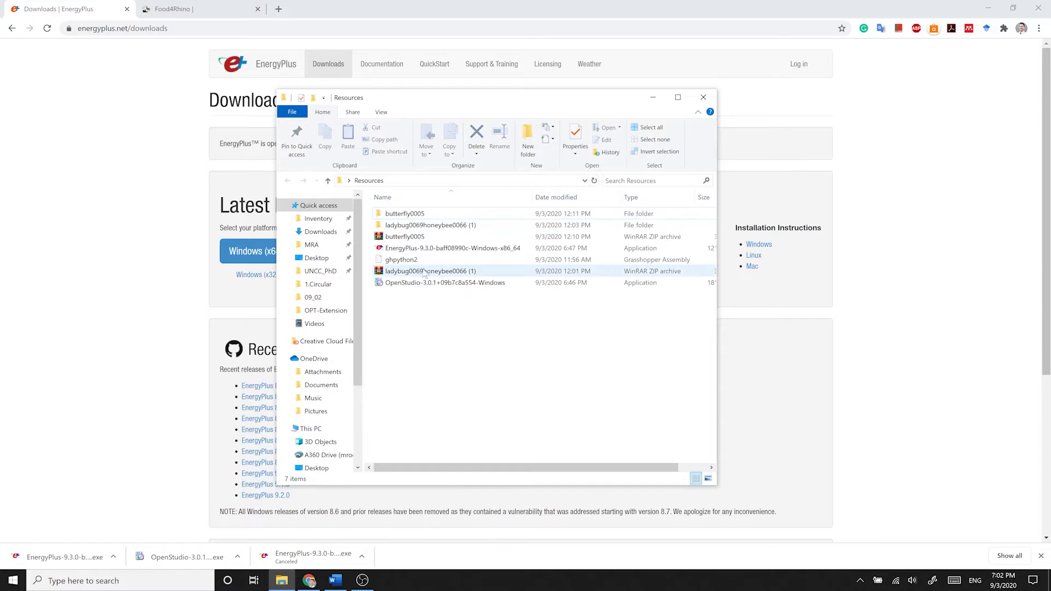
# Tick Unblock in the EnergyPlus-9.3.0 installer's Properties, then apply and confirm.
pyautogui.doubleClick(427, 247)
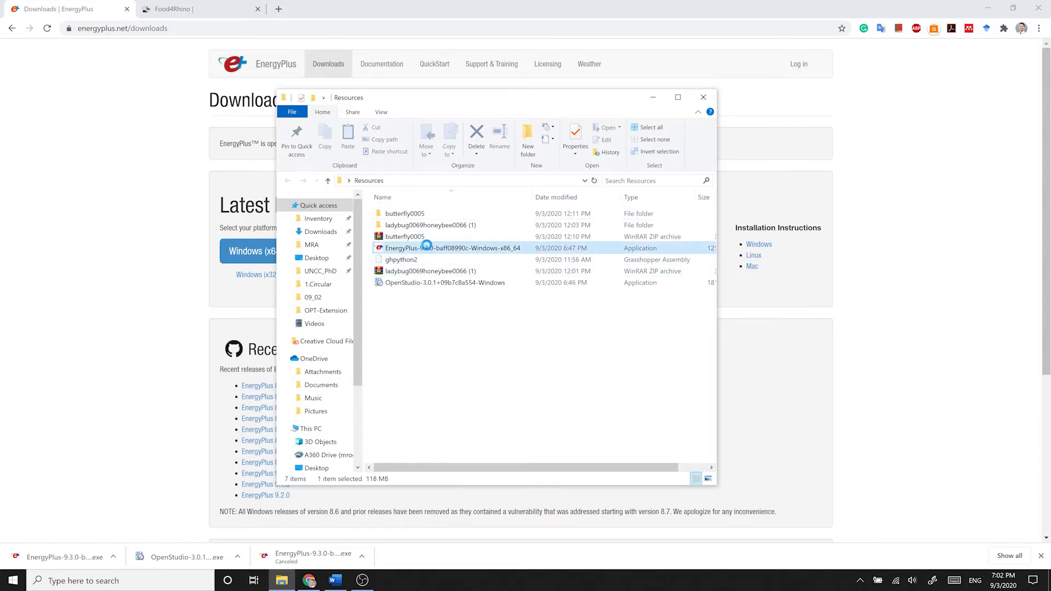
pyautogui.rightClick(427, 248)
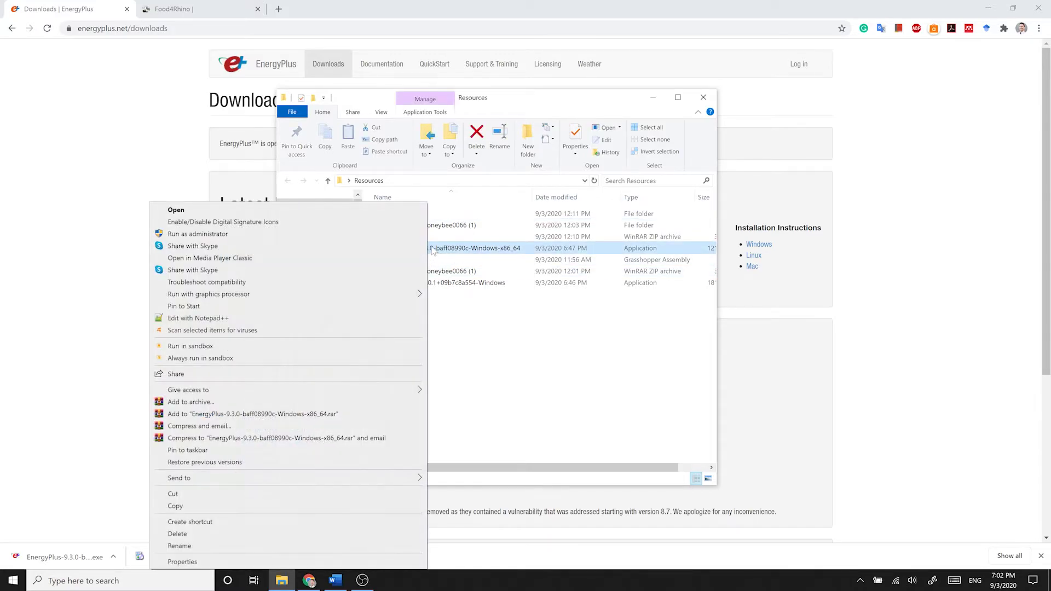
pyautogui.click(295, 561)
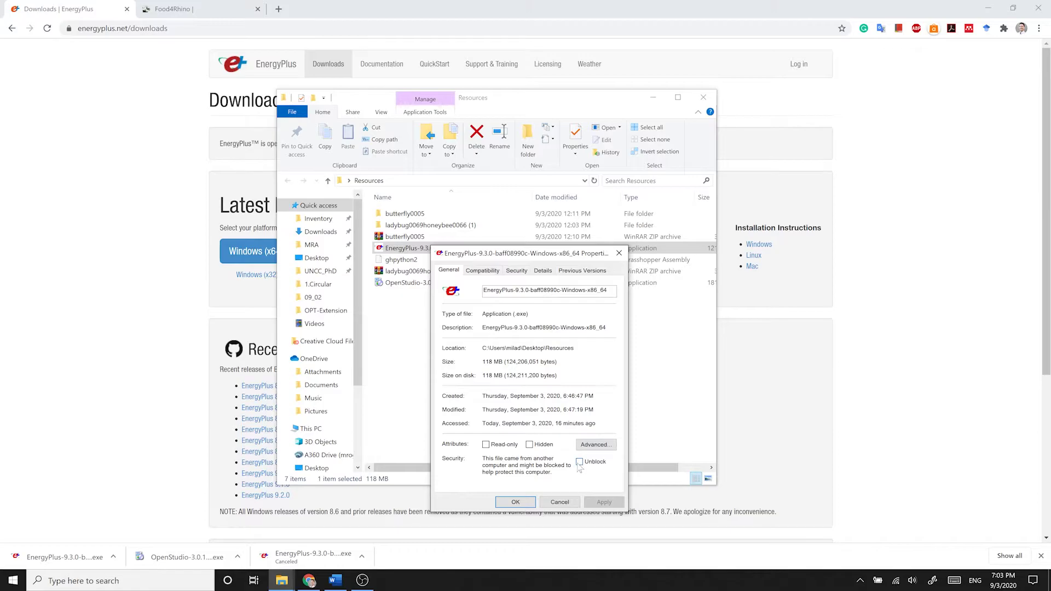
pyautogui.click(580, 463)
pyautogui.click(605, 502)
pyautogui.click(515, 502)
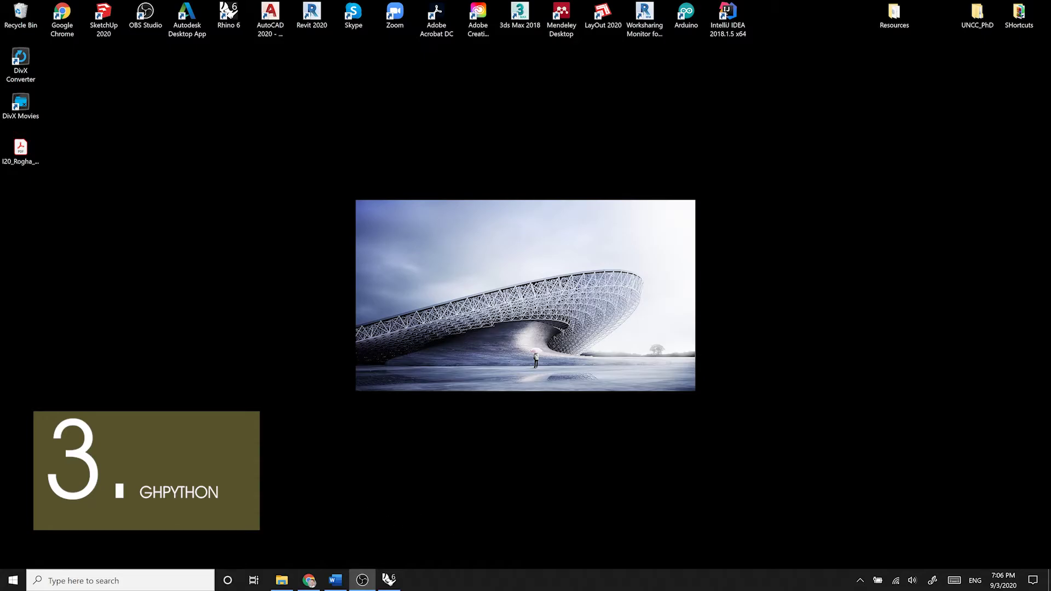
# Restore Chrome to the food4Rhino GHPYTHON results, with GhPython listed first.
pyautogui.click(310, 583)
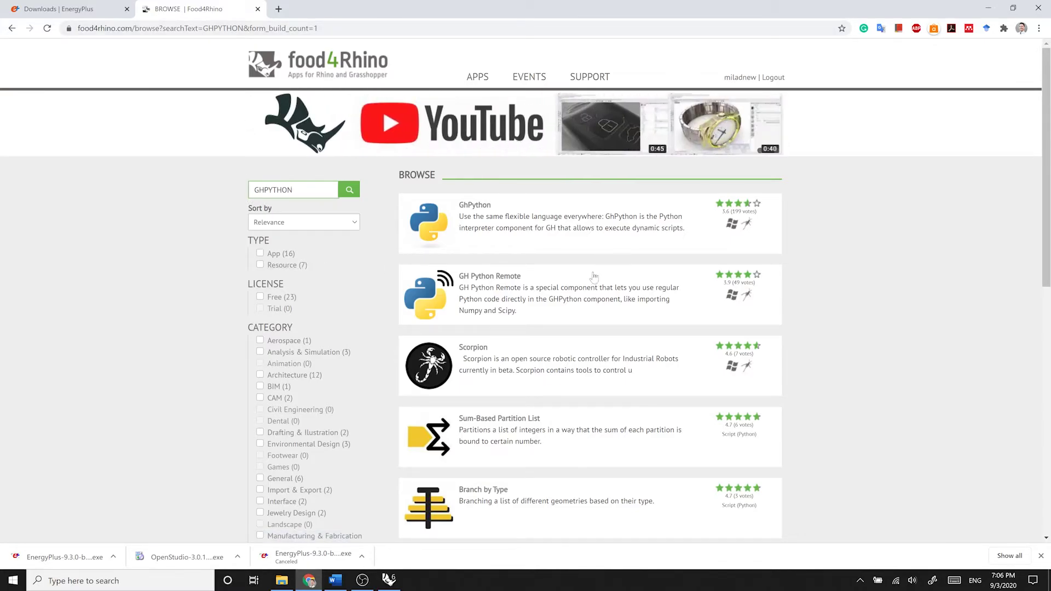
# Open the GhPython app page, scroll to its Downloads table, and bring up the Resources folder.
pyautogui.click(485, 235)
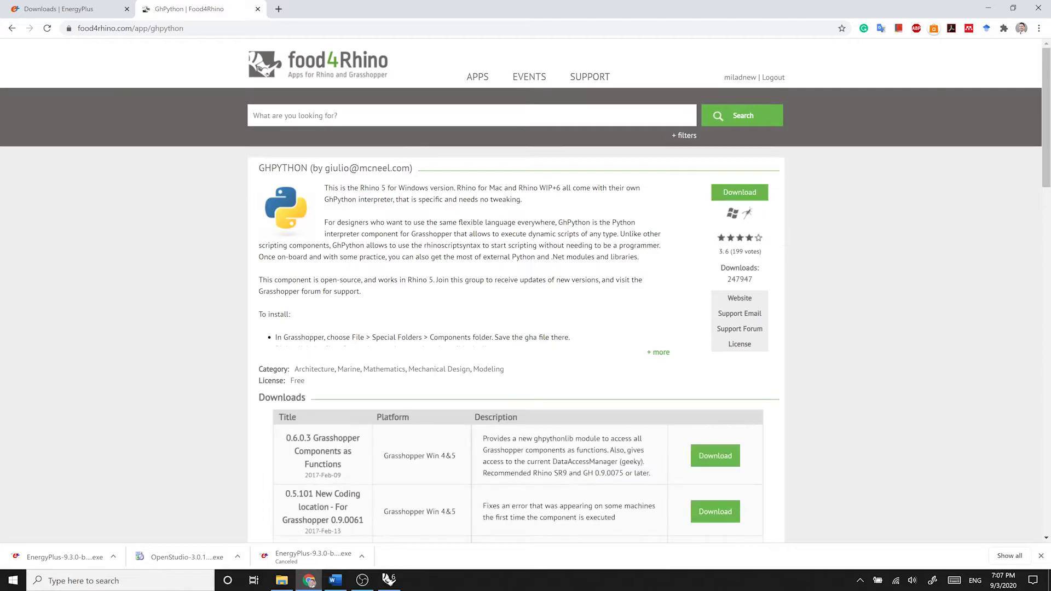
pyautogui.scroll(-1, 455, 257)
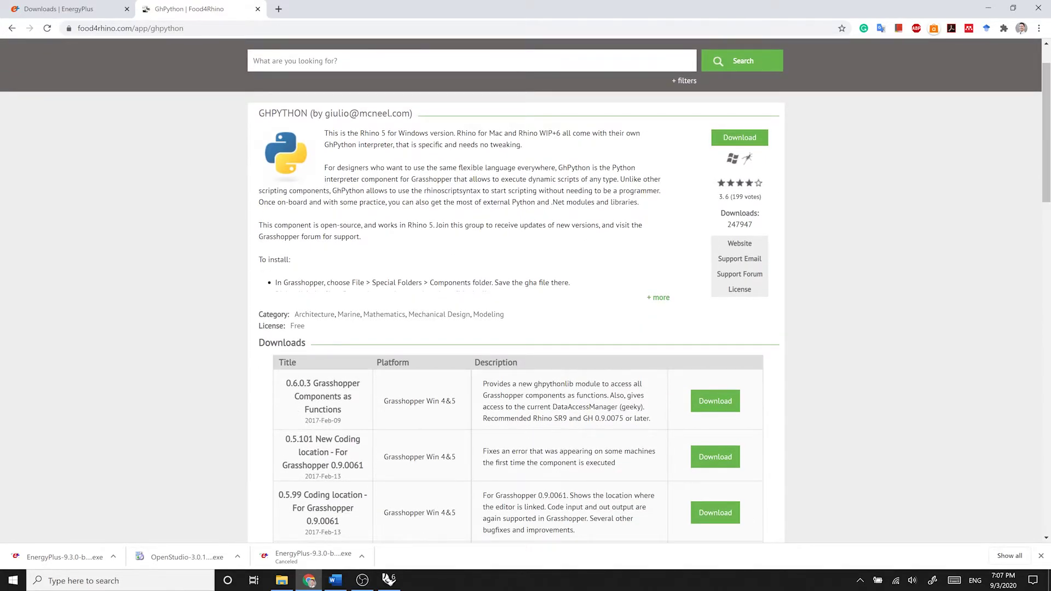
pyautogui.scroll(-2, 330, 433)
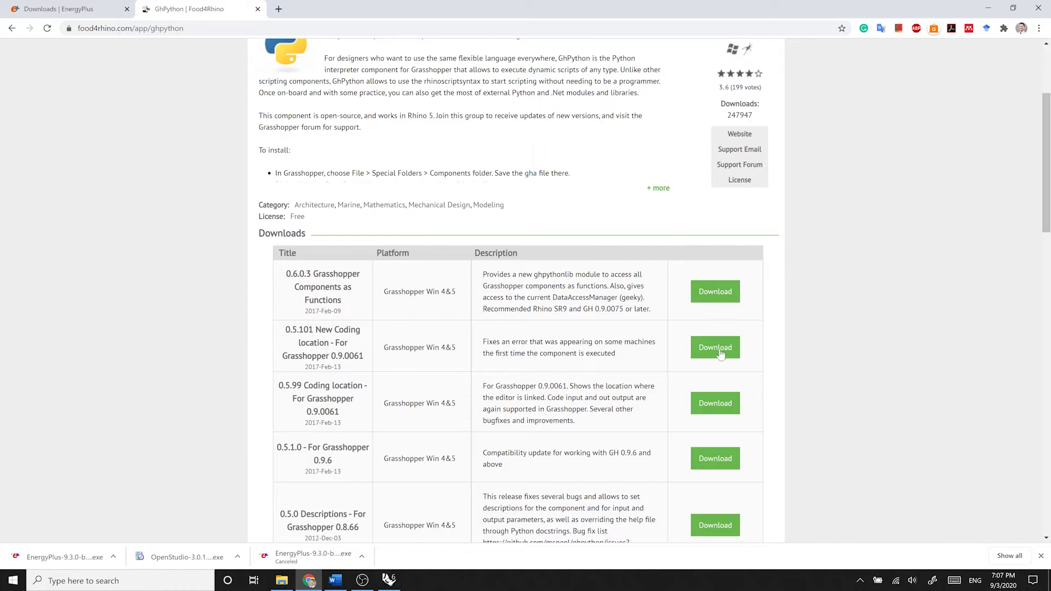
pyautogui.click(282, 582)
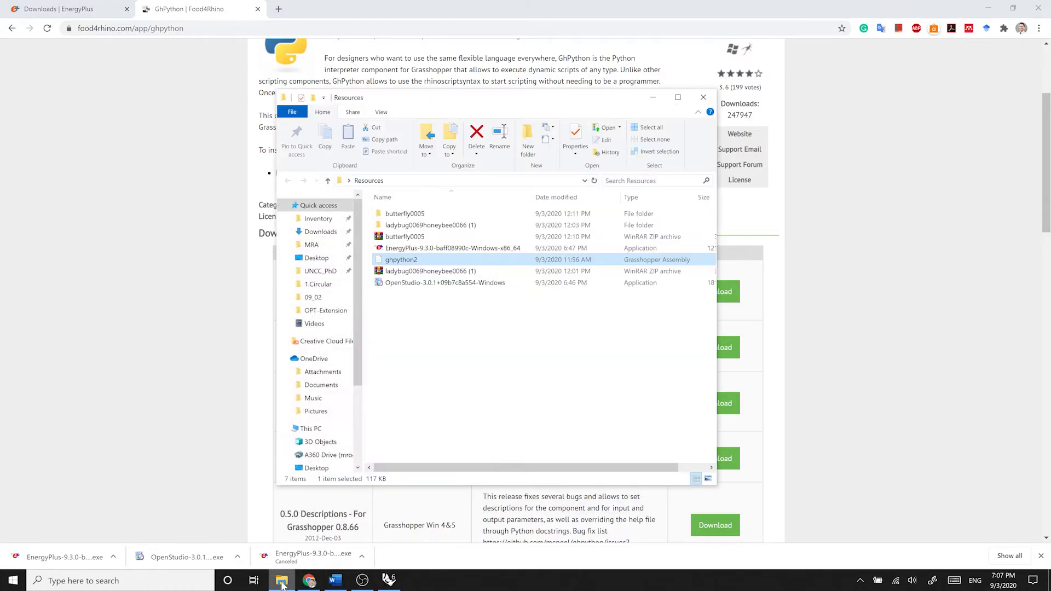
pyautogui.doubleClick(425, 260)
pyautogui.rightClick(424, 260)
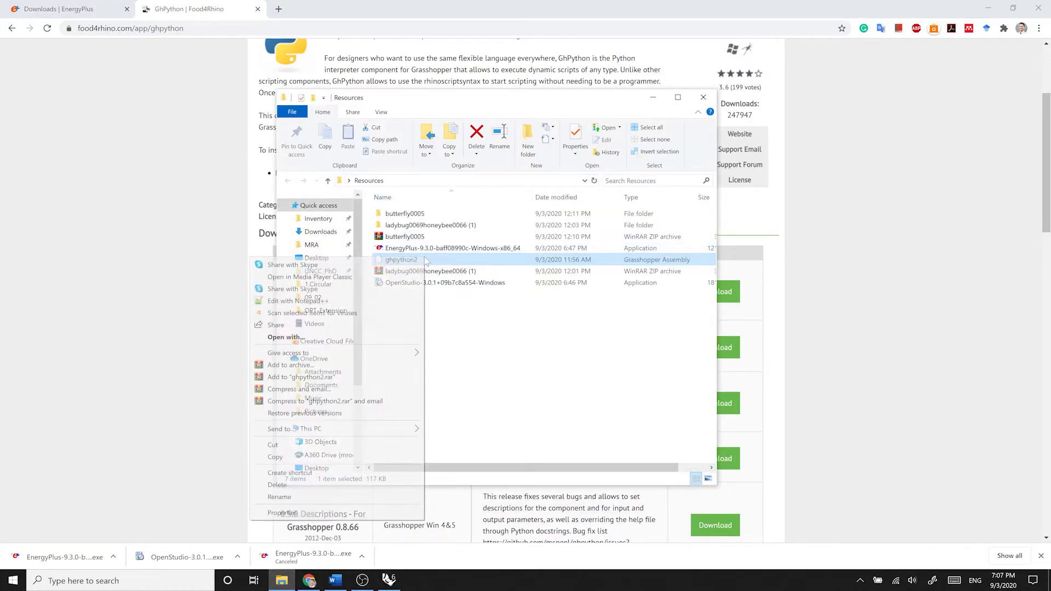
pyautogui.click(325, 516)
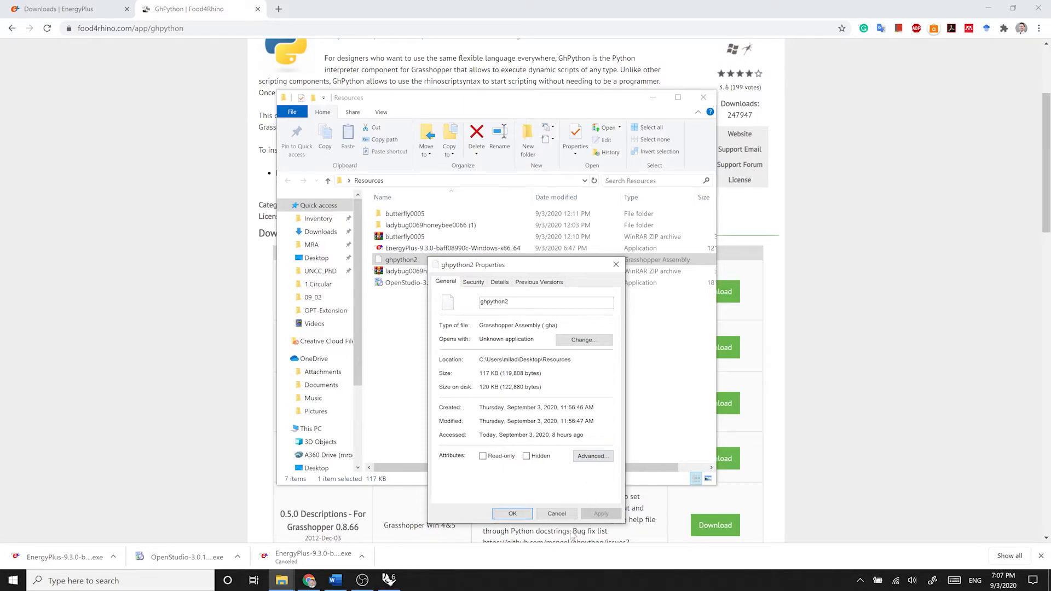
# Close the ghpython2 properties, bring Rhino 6 forward, and move the Resources window aside.
pyautogui.click(515, 514)
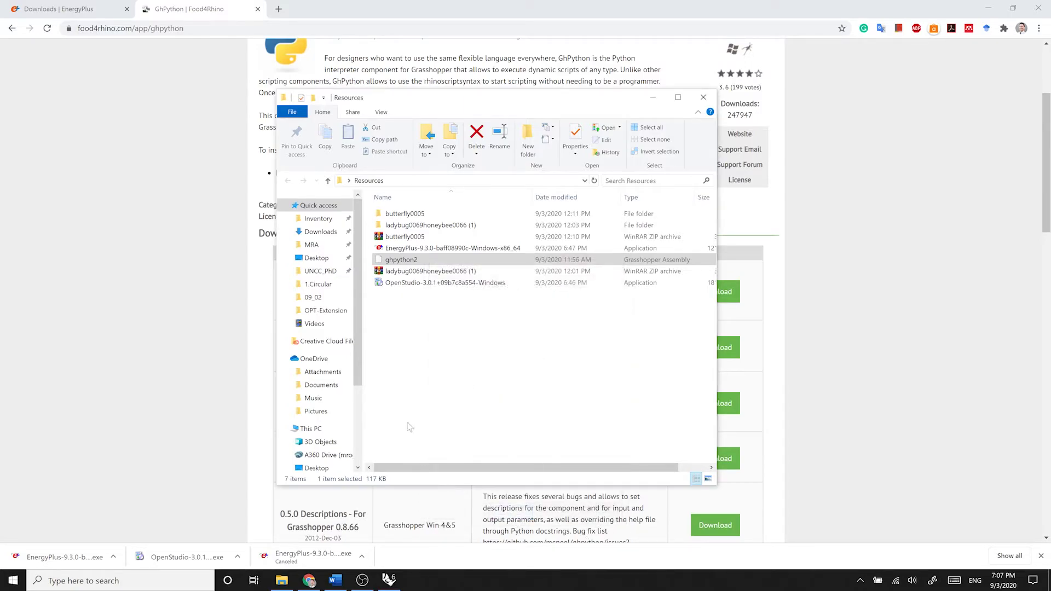
pyautogui.click(423, 356)
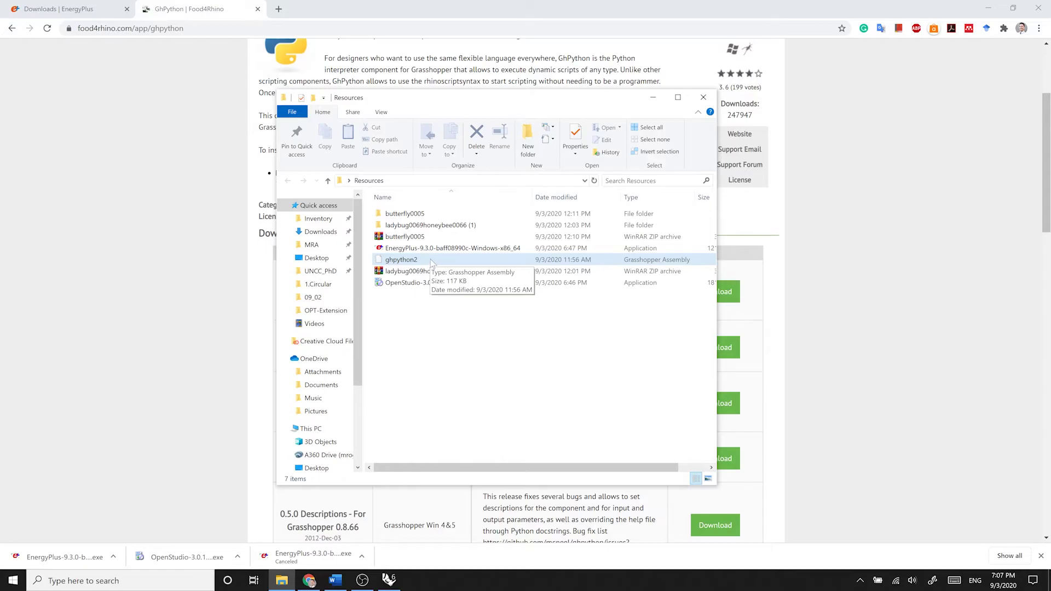
pyautogui.click(389, 581)
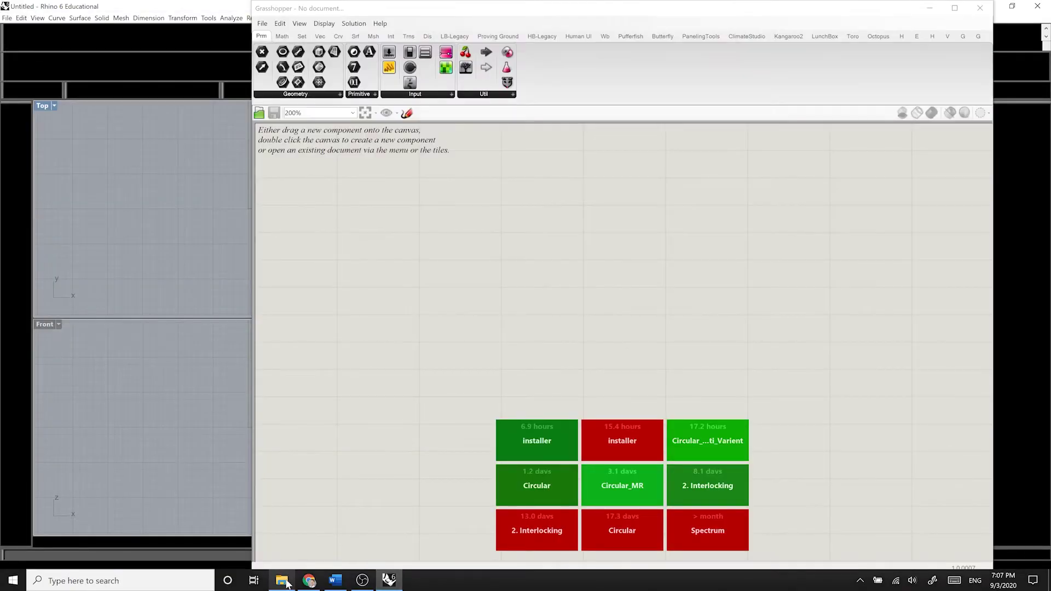
pyautogui.click(281, 581)
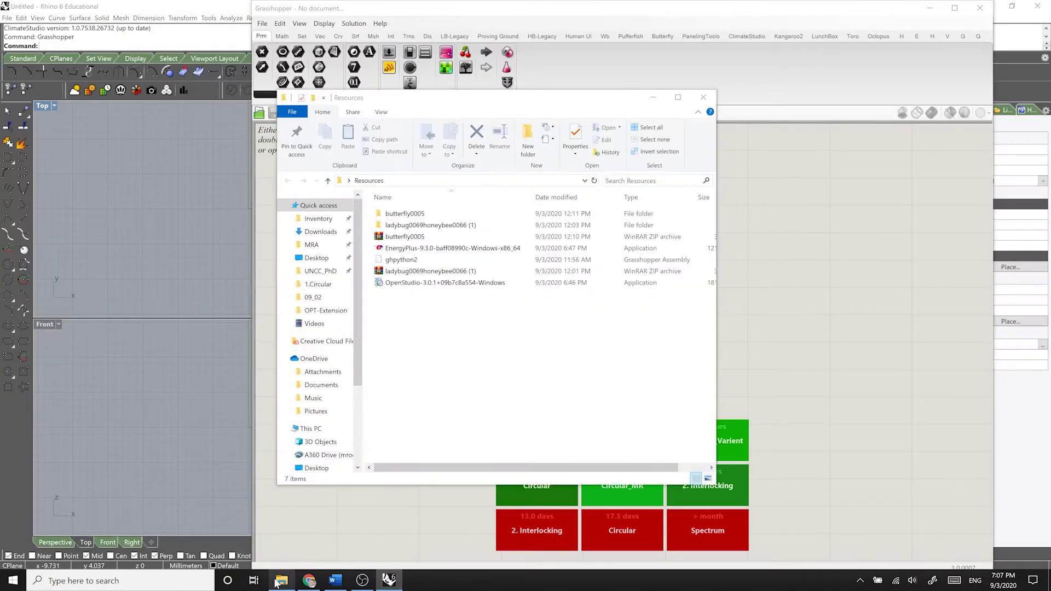
pyautogui.moveTo(437, 97); pyautogui.dragTo(196, 114)
# Drag ghpython2.gha onto the Grasshopper canvas to install it.
pyautogui.moveTo(236, 276); pyautogui.dragTo(612, 288)
pyautogui.moveTo(663, 249); pyautogui.dragTo(645, 253)
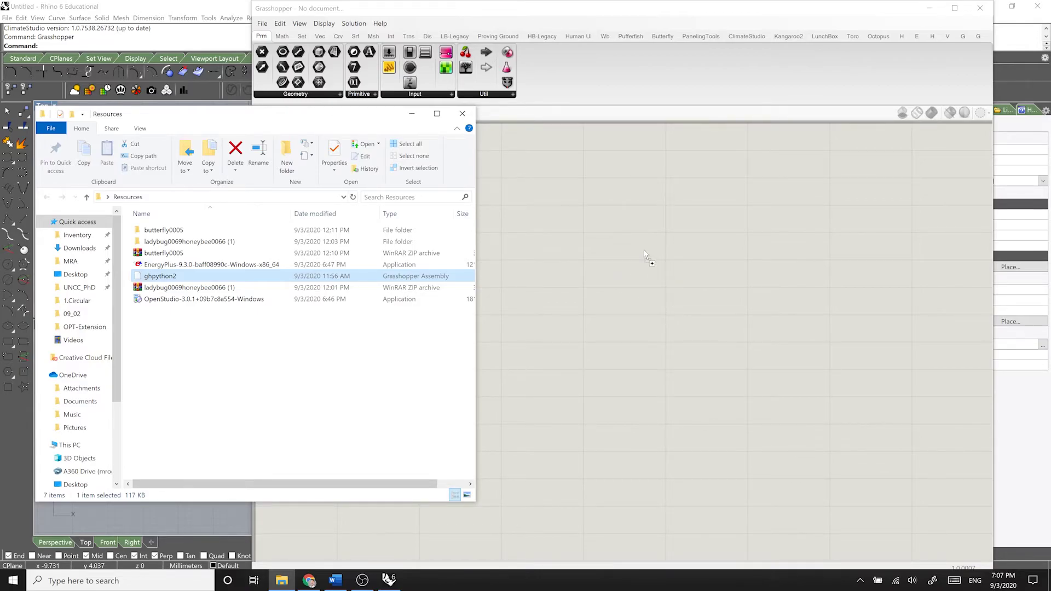
pyautogui.moveTo(644, 253); pyautogui.dragTo(644, 250)
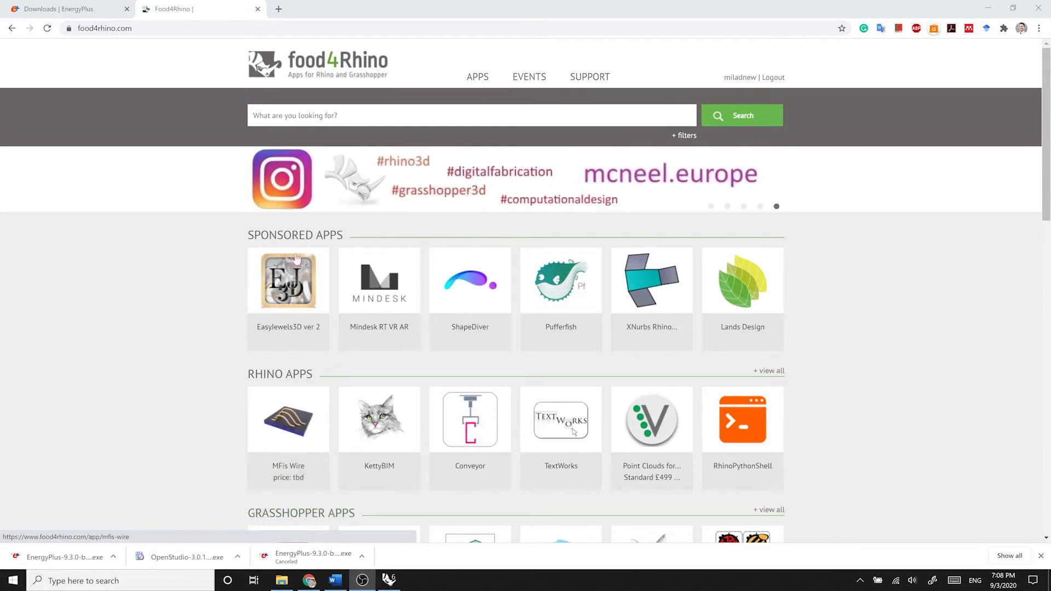
# Search food4Rhino for LADYBUG, open Ladybug Tools, and scroll to its Downloads table.
pyautogui.click(415, 116)
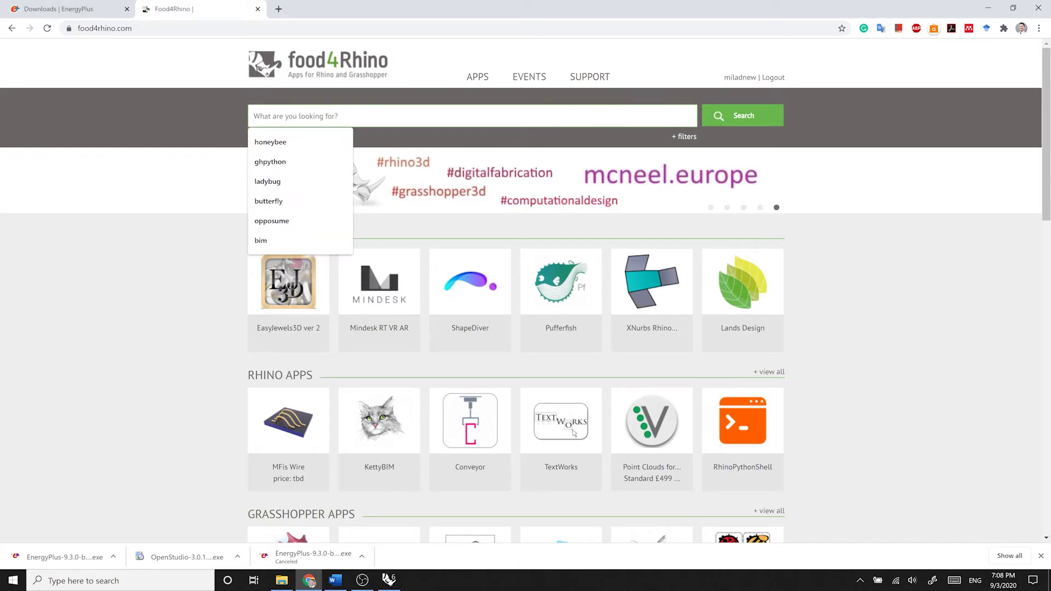
pyautogui.write('LA')
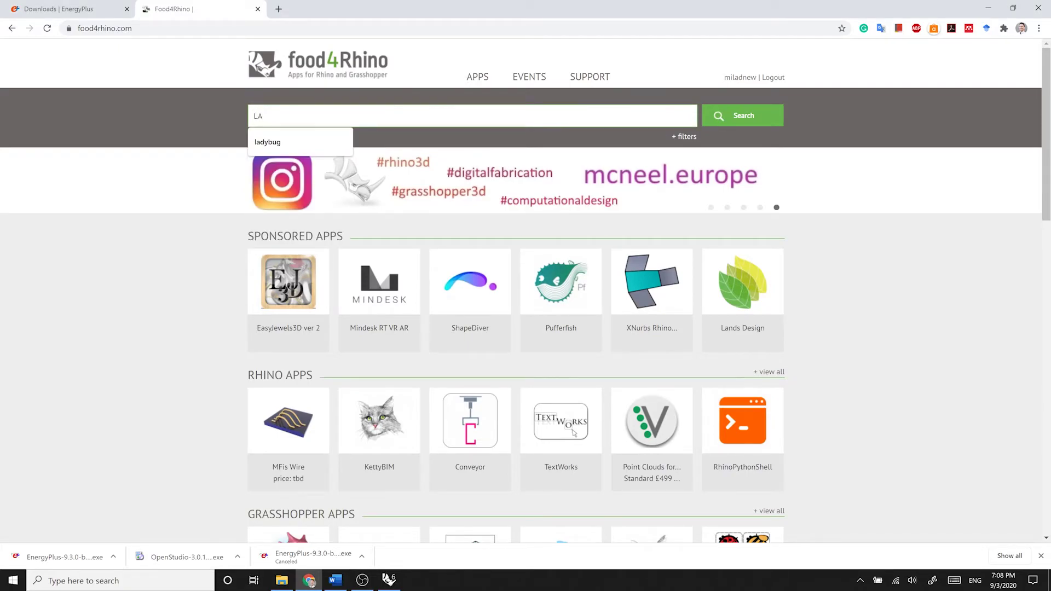
pyautogui.write('DY')
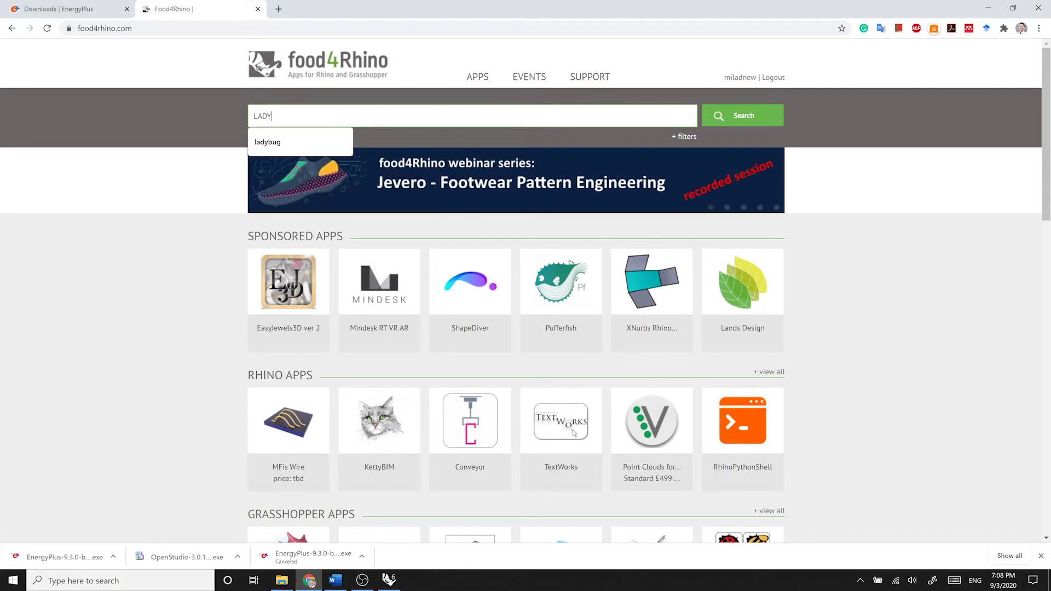
pyautogui.write('BUG')
pyautogui.press('Return')
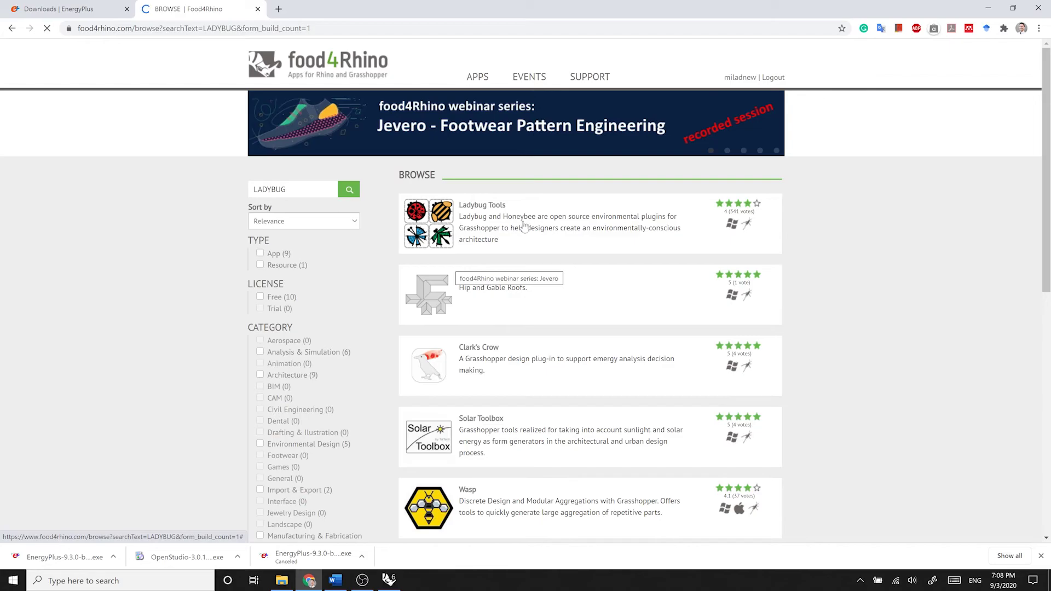
pyautogui.click(475, 205)
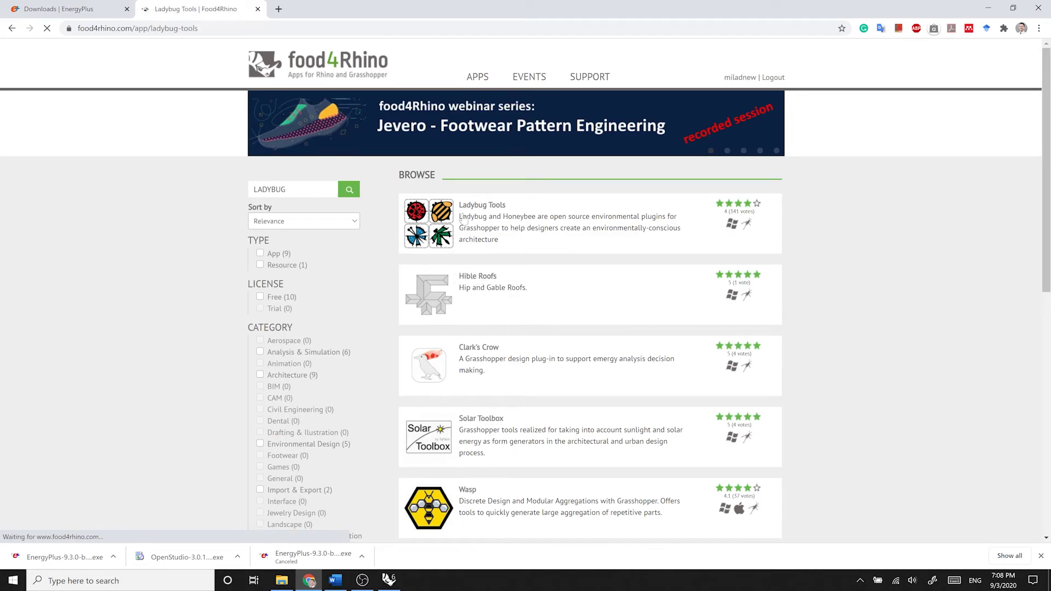
pyautogui.scroll(-8, 10, 363)
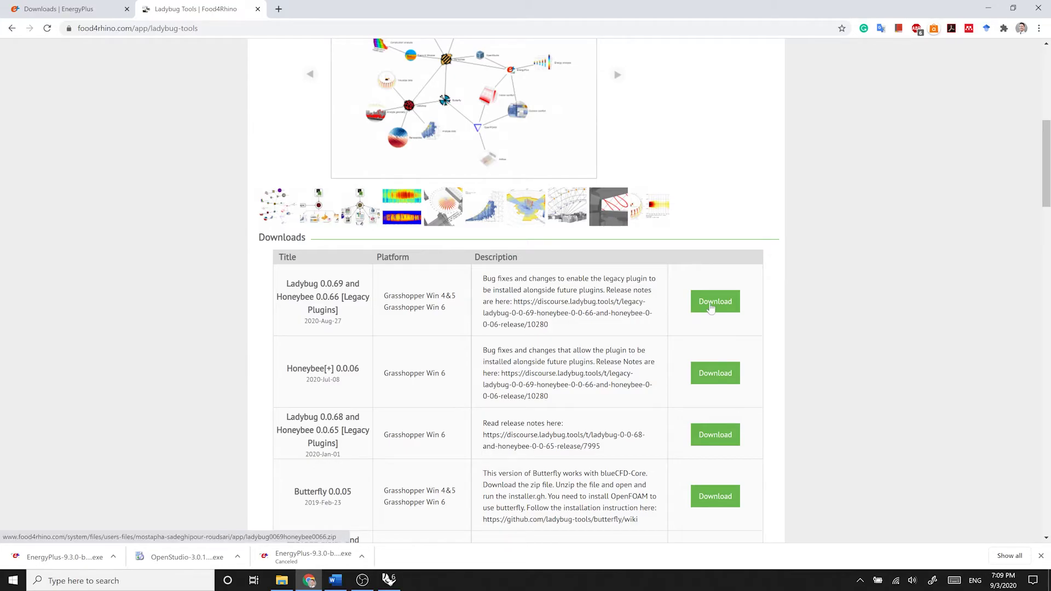
# Open ladybug0069honeybee0066 (1) > Ladybug_0_0_69_Honeybee_0_0_66 > ladybug and drop all 142 files onto Grasshopper.
pyautogui.hotkey('alt', 'Tab')
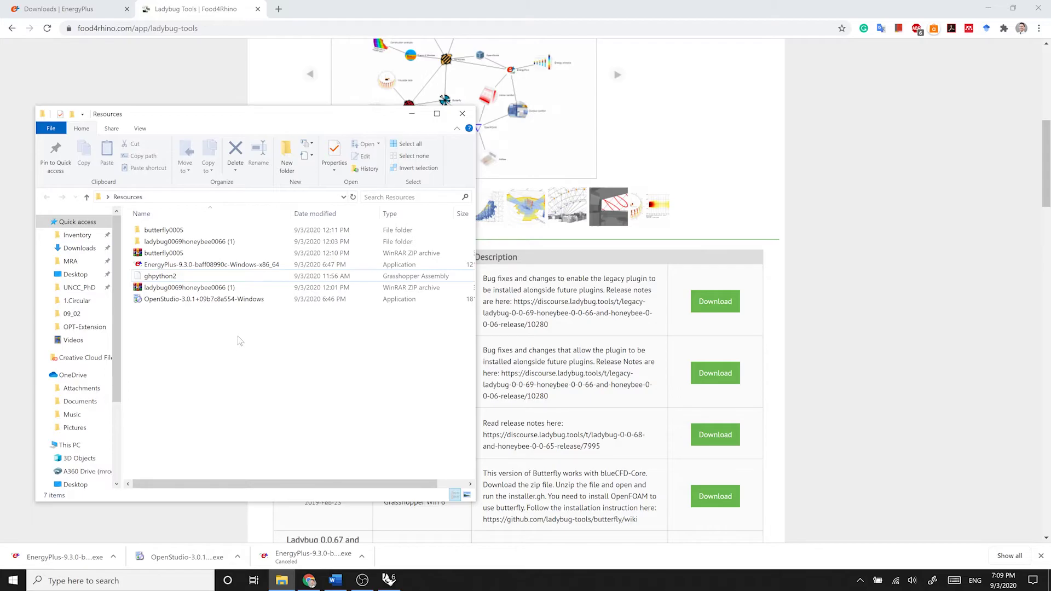
pyautogui.click(185, 244)
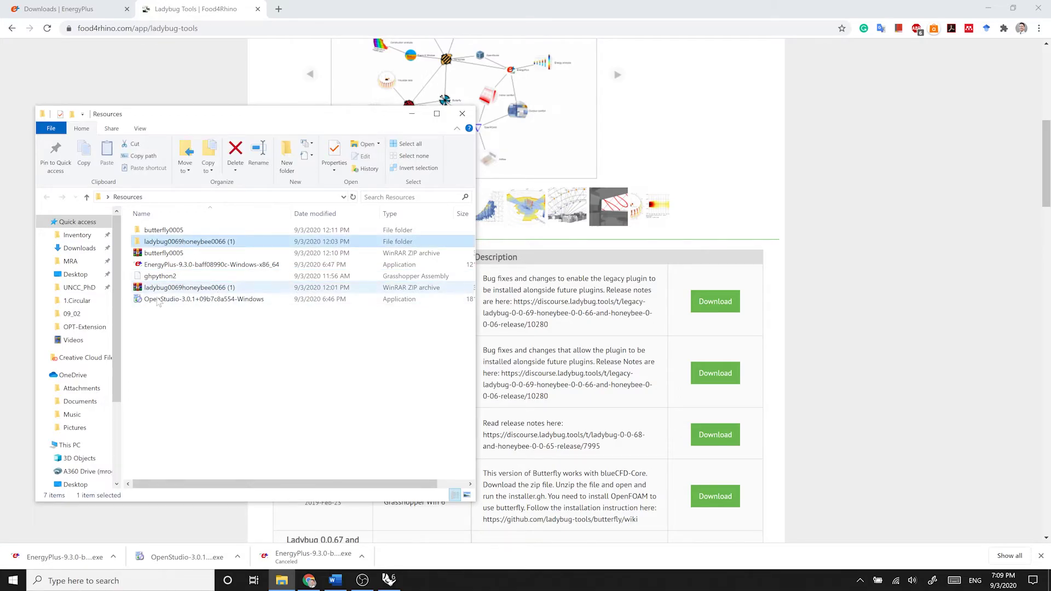
pyautogui.doubleClick(206, 243)
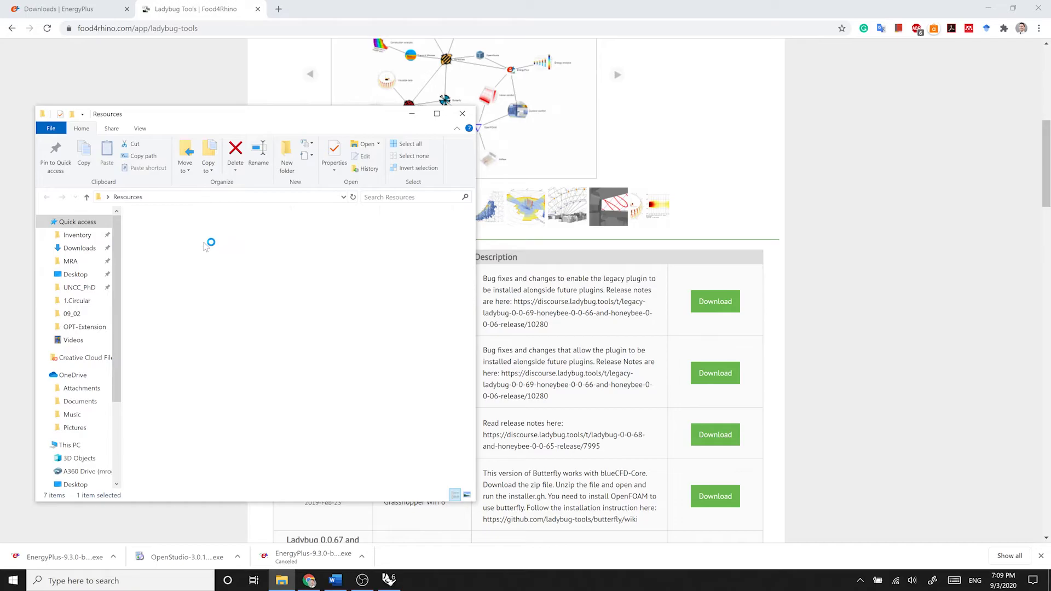
pyautogui.doubleClick(200, 230)
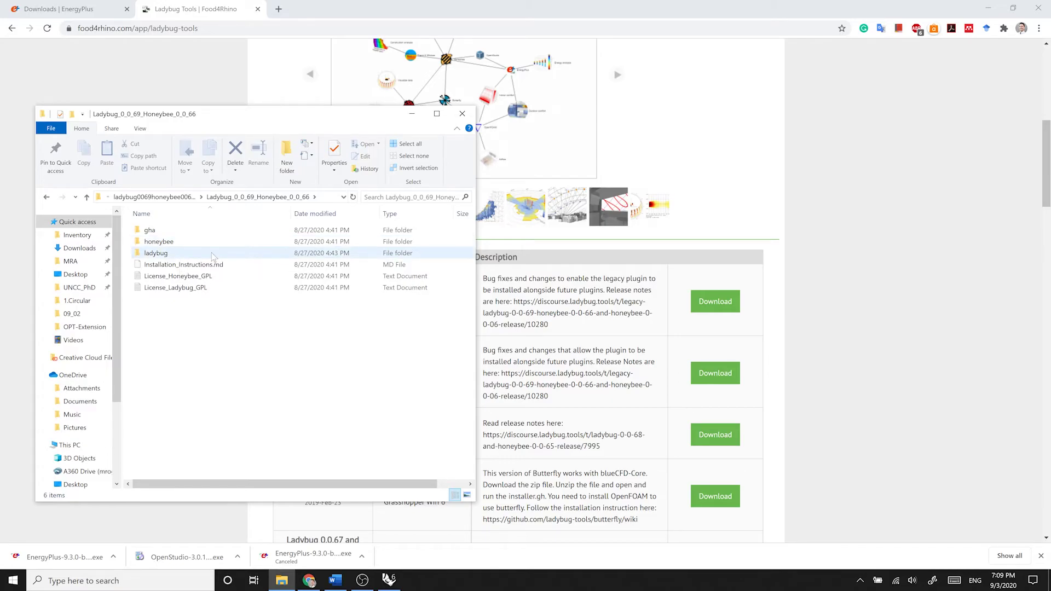
pyautogui.click(181, 255)
pyautogui.doubleClick(181, 255)
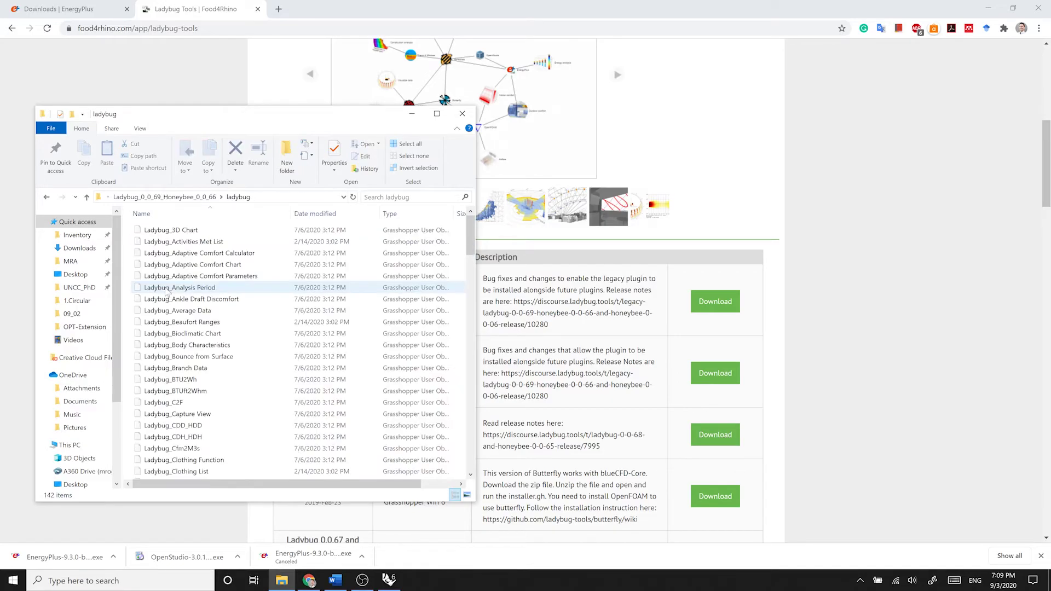
pyautogui.hotkey('ctrl', 'a')
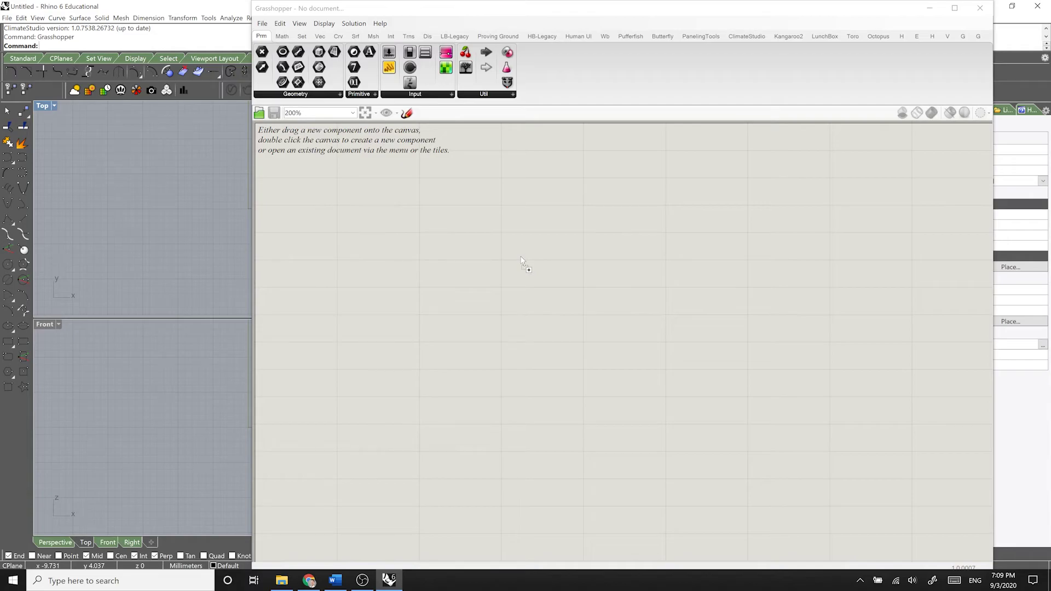
pyautogui.moveTo(521, 260); pyautogui.dragTo(1047, 25)
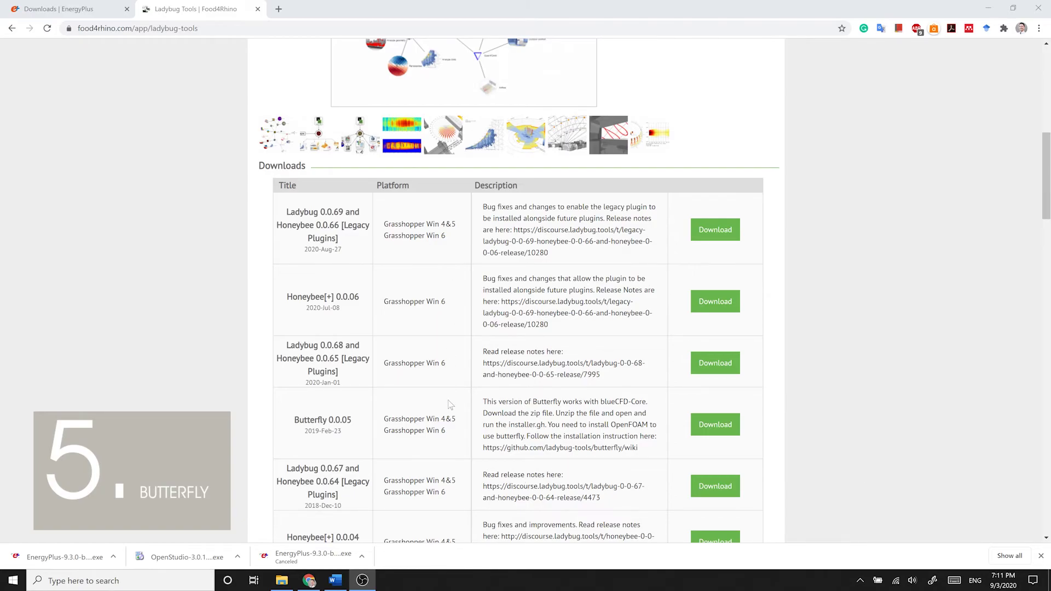
pyautogui.scroll(1, 301, 414)
pyautogui.scroll(7, 300, 413)
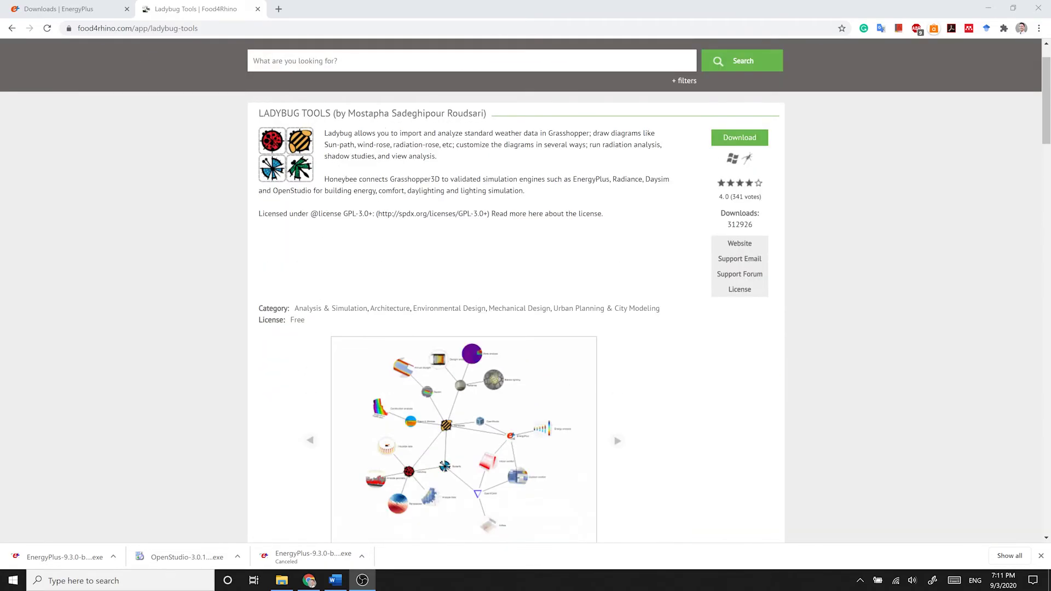
pyautogui.scroll(-8, 493, 165)
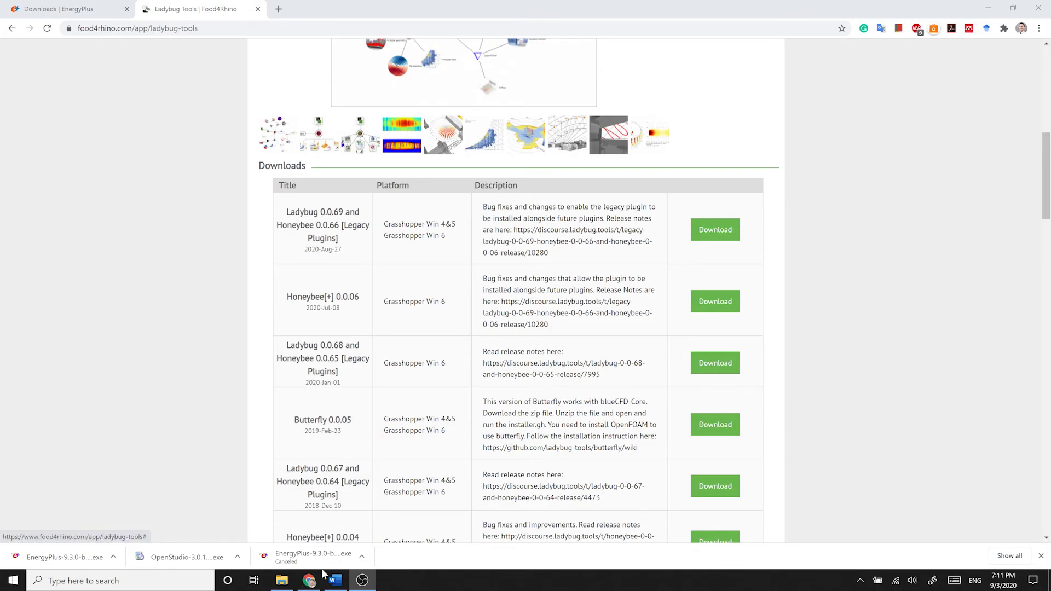
# Bring the butterfly0005 folder forward, move it right, and select the Butterfly installer file.
pyautogui.click(281, 580)
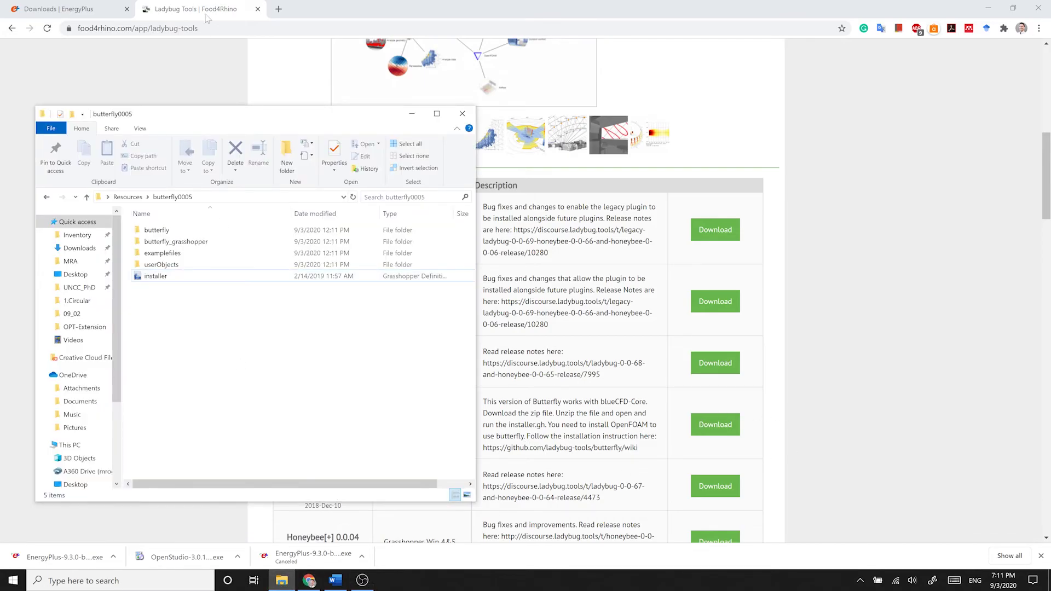
pyautogui.moveTo(230, 114); pyautogui.dragTo(601, 101)
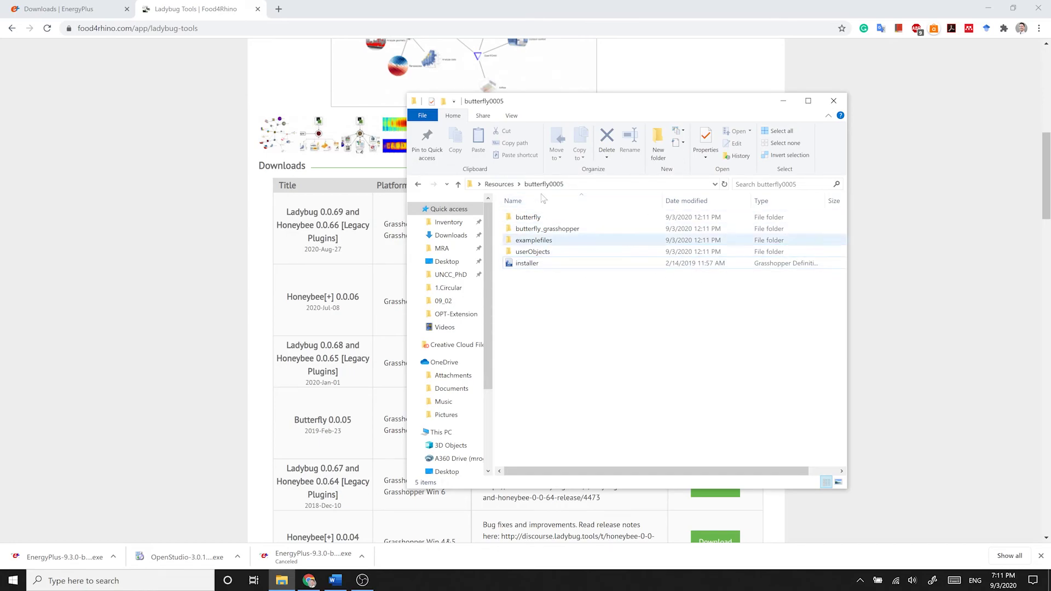
pyautogui.click(523, 268)
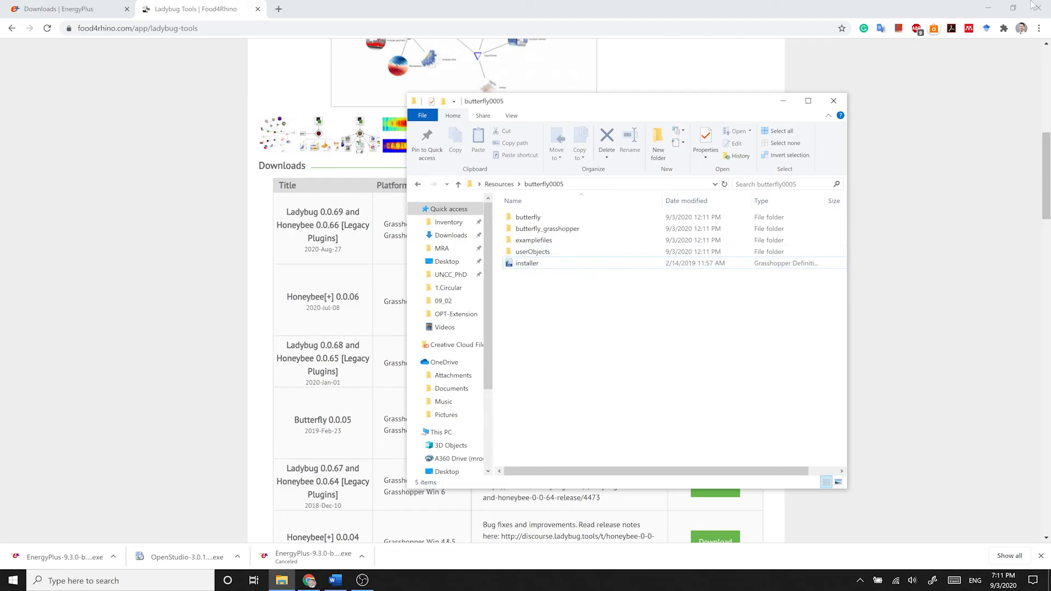
# Minimise Chrome and launch Rhino 6 from the desktop icon.
pyautogui.click(988, 8)
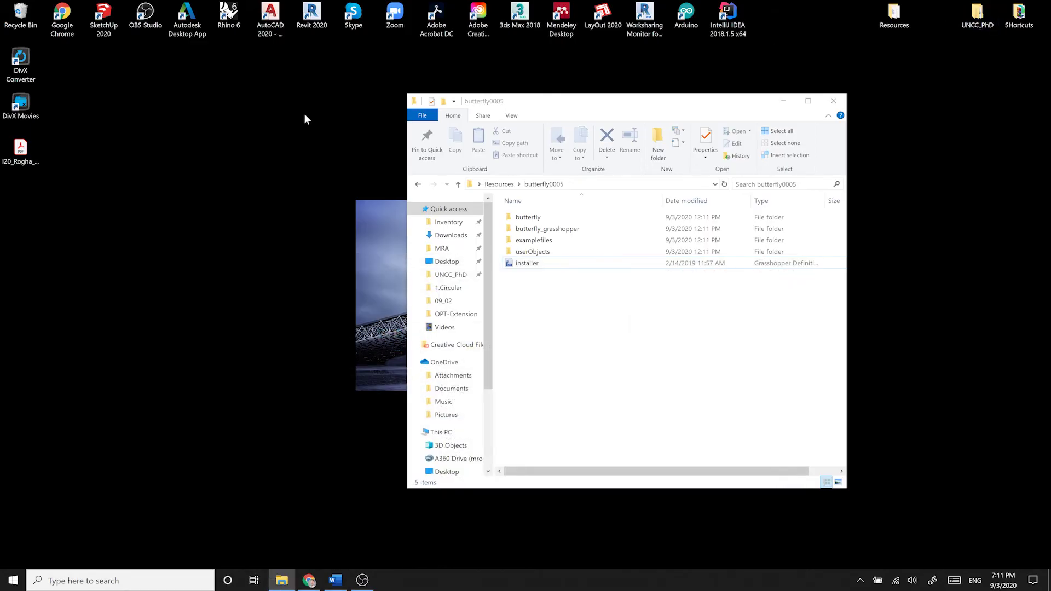
pyautogui.click(279, 117)
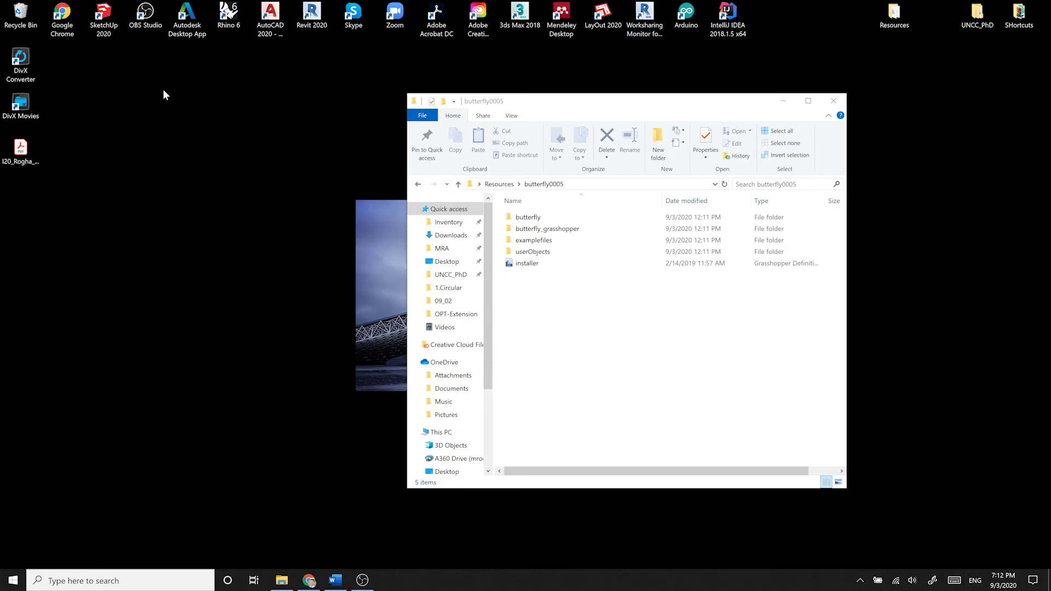
pyautogui.doubleClick(236, 23)
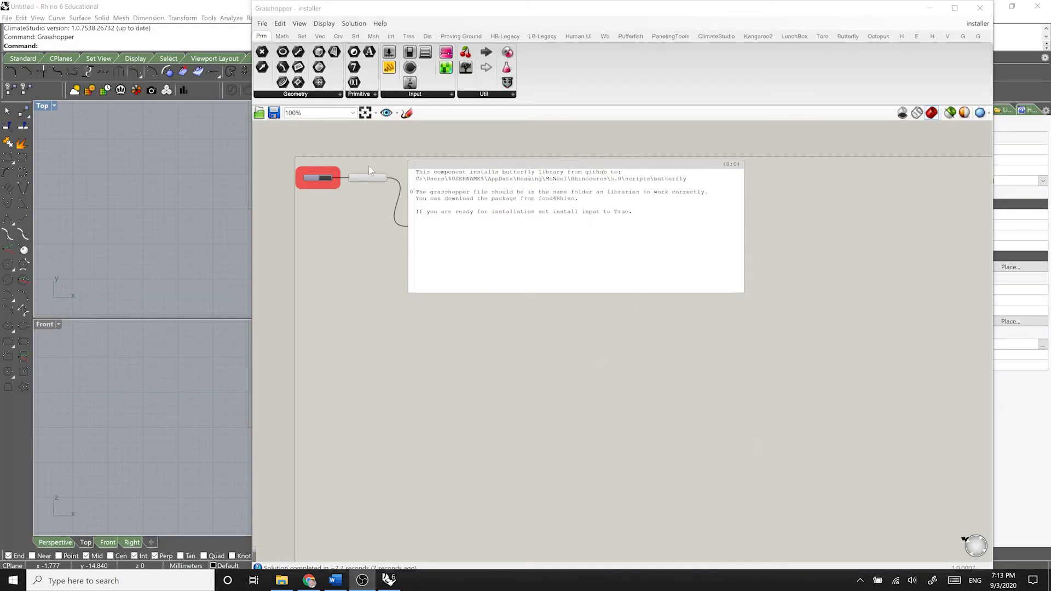
# Zoom the Grasshopper canvas to inspect the False toggle and VER 0.0.05 install component.
pyautogui.scroll(3, 331, 153)
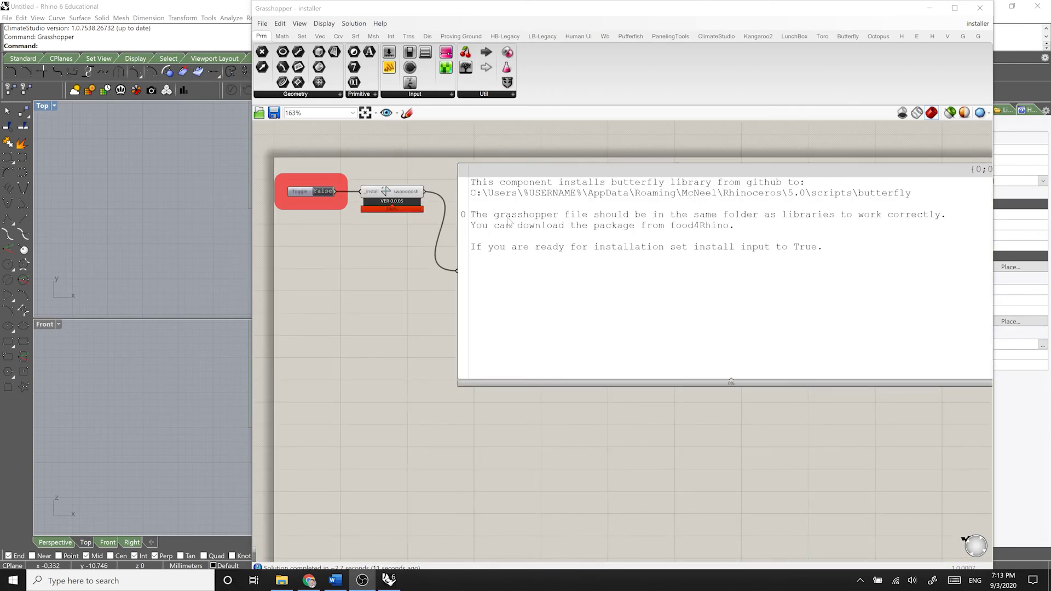
pyautogui.scroll(4, 309, 161)
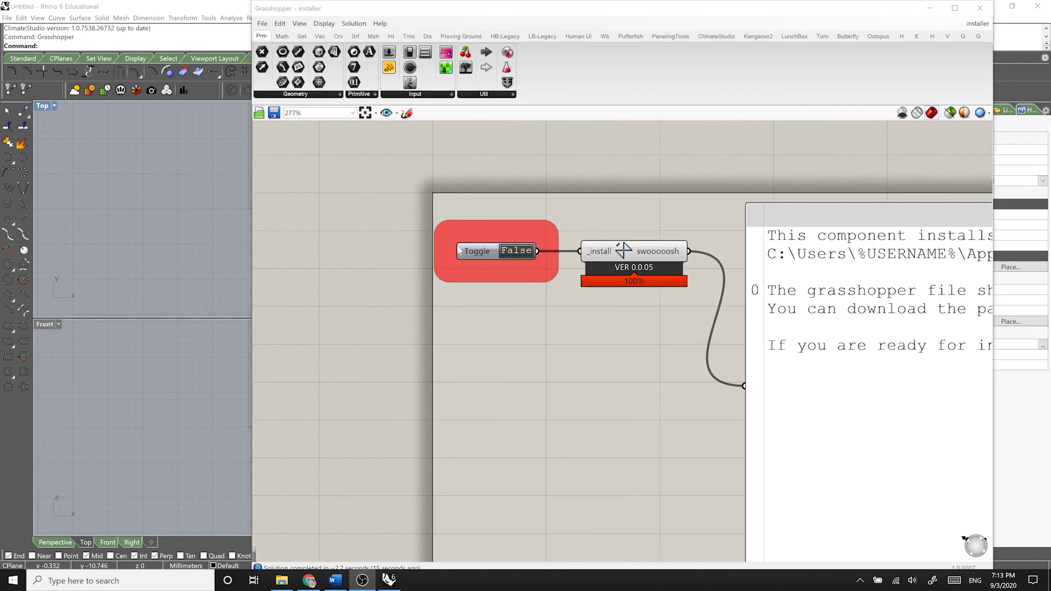
pyautogui.scroll(3, 456, 242)
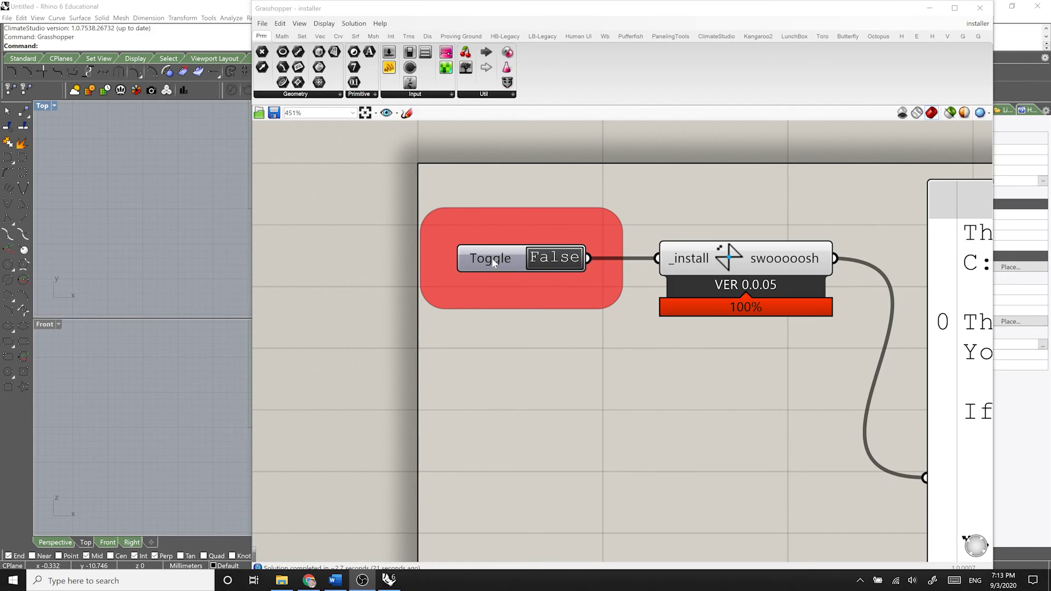
pyautogui.scroll(-2, 520, 318)
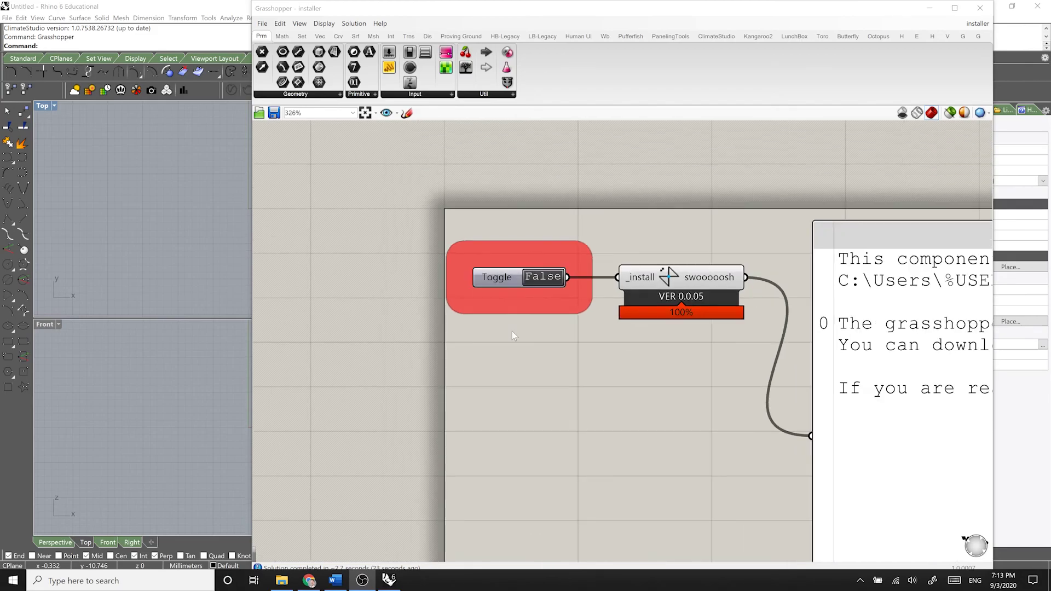
pyautogui.scroll(2, 597, 266)
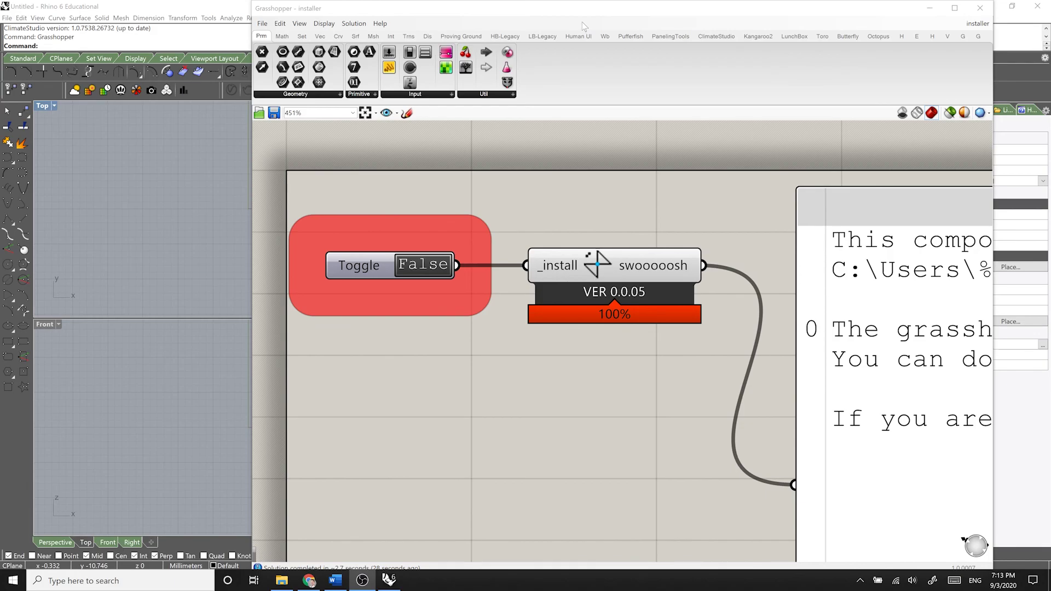
pyautogui.scroll(-3, 501, 217)
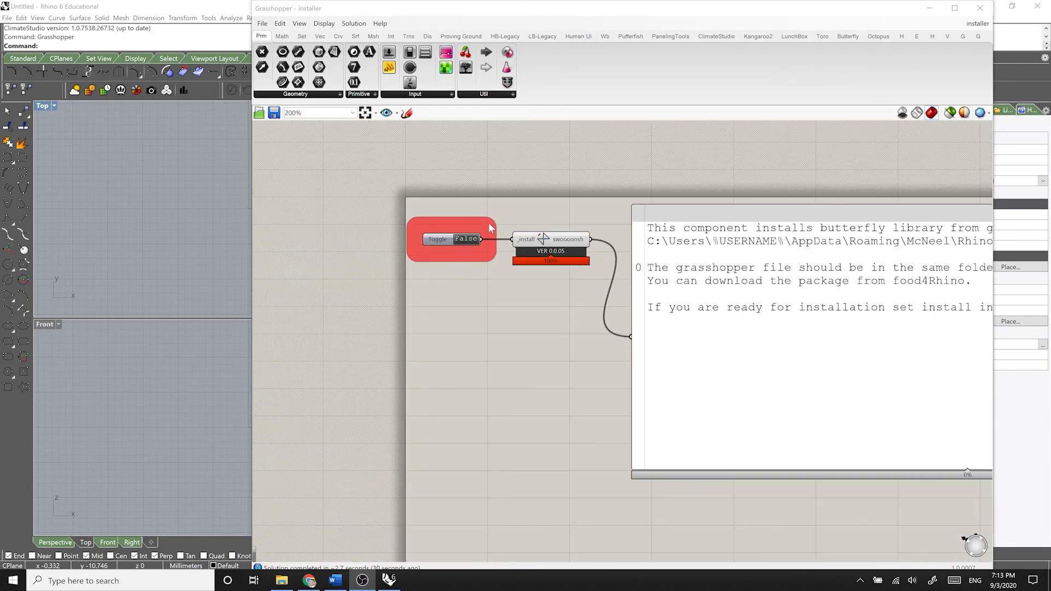